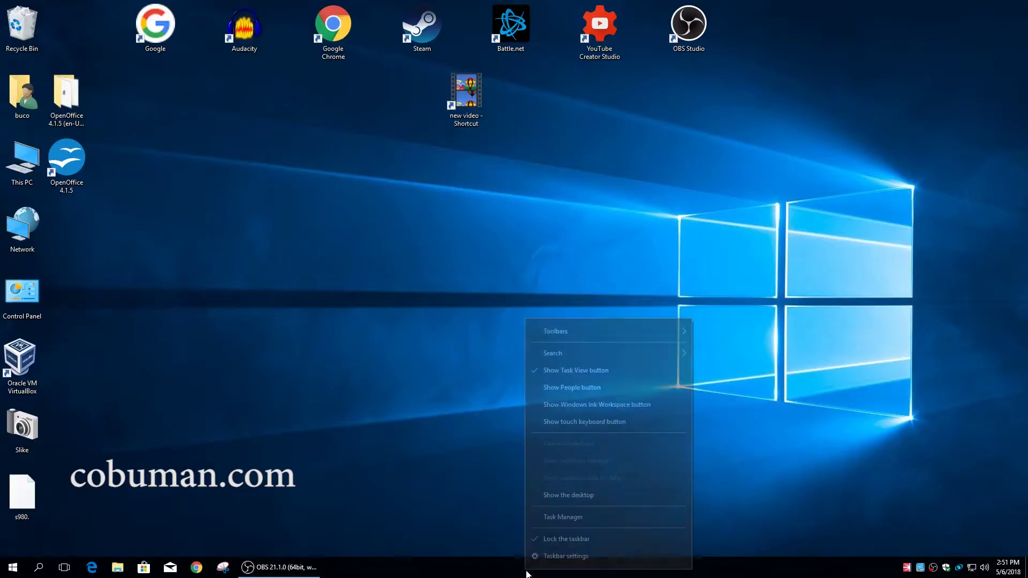
Step: Open Task Manager from the taskbar and centre its window on the screen
click(583, 517)
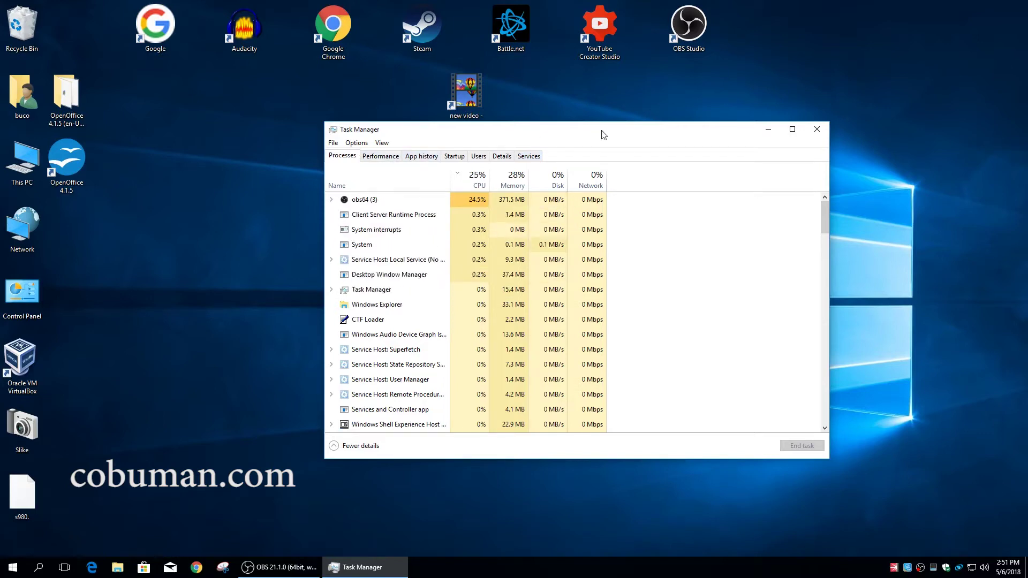
drag(594, 130, 567, 146)
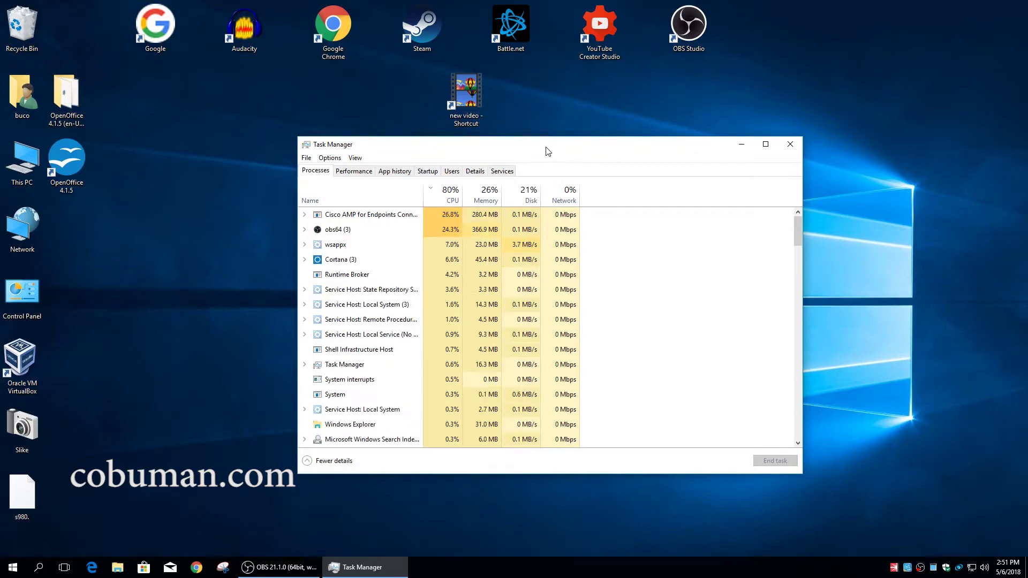
drag(552, 146, 523, 154)
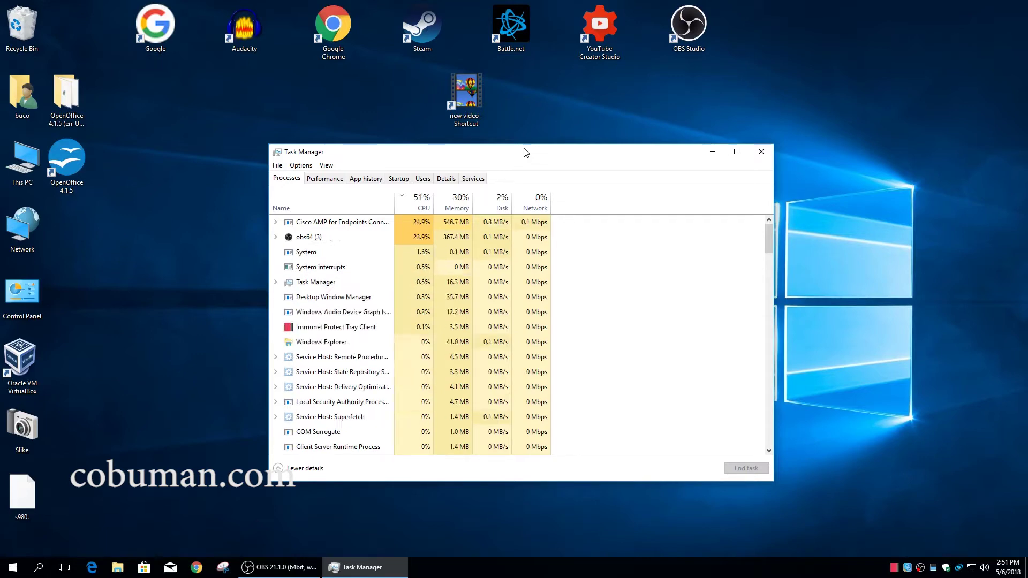
drag(560, 152, 582, 136)
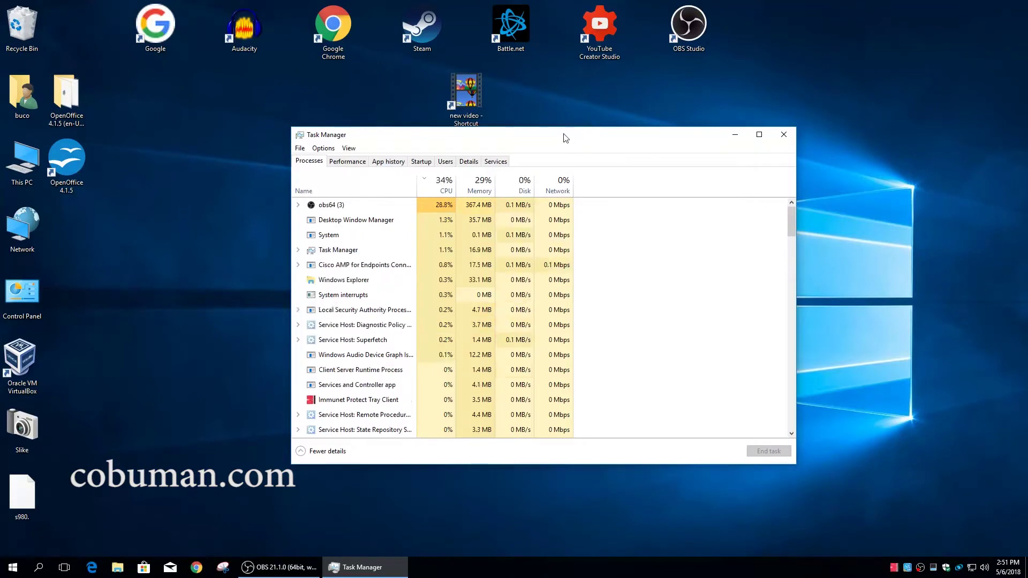
drag(562, 139, 566, 121)
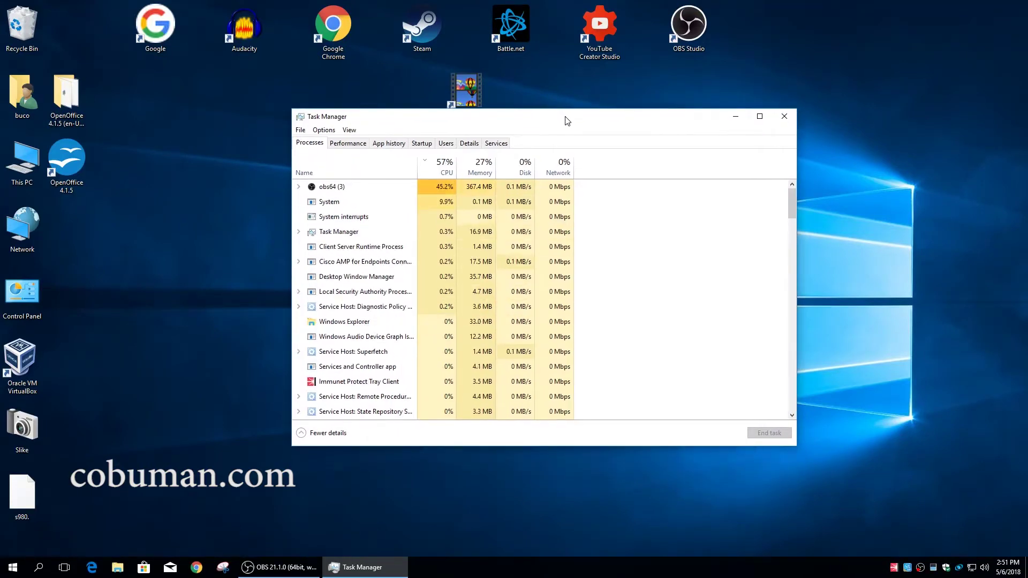
click(784, 116)
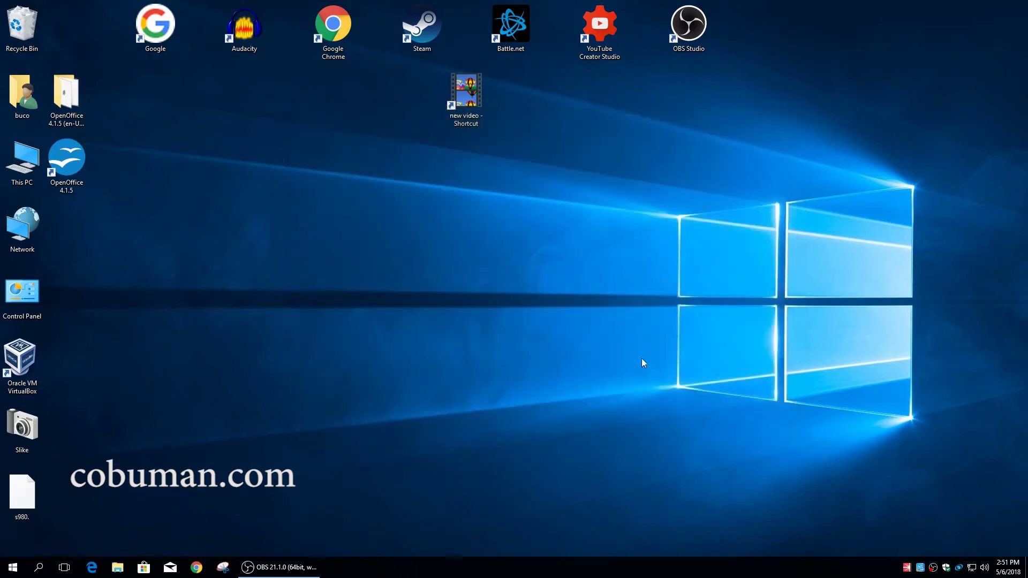
right_click(461, 572)
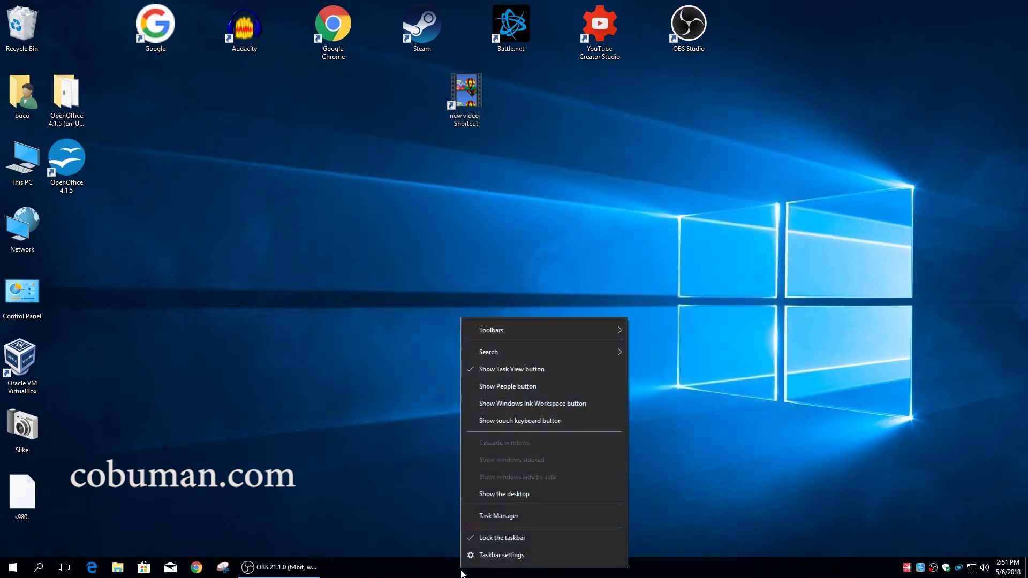
click(514, 513)
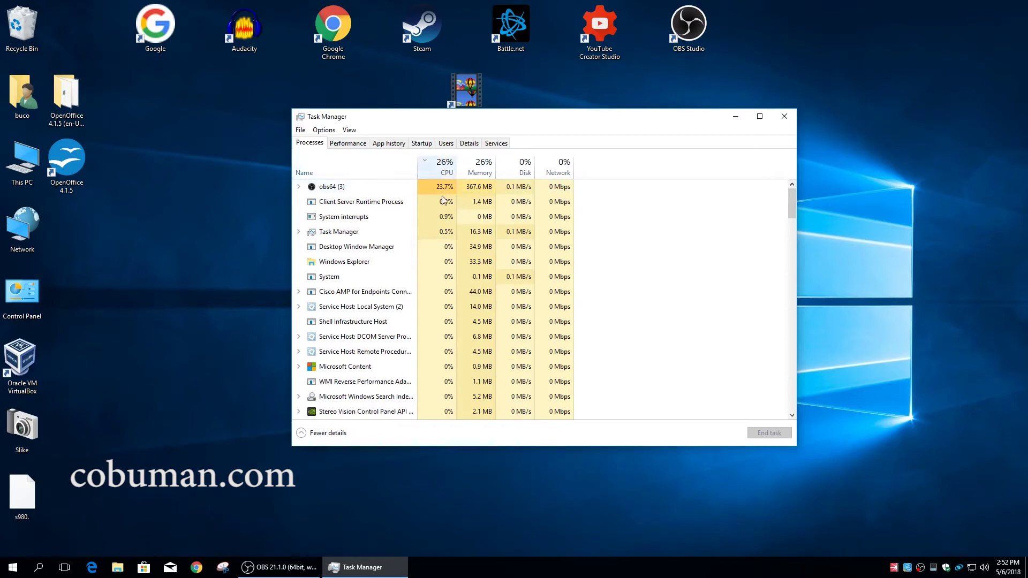
click(443, 169)
click(440, 167)
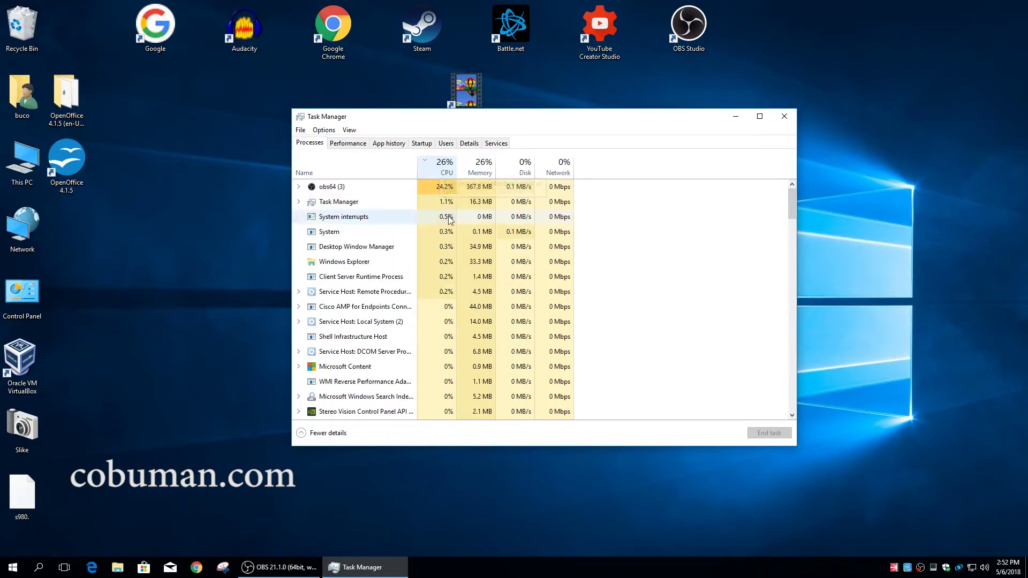
click(442, 169)
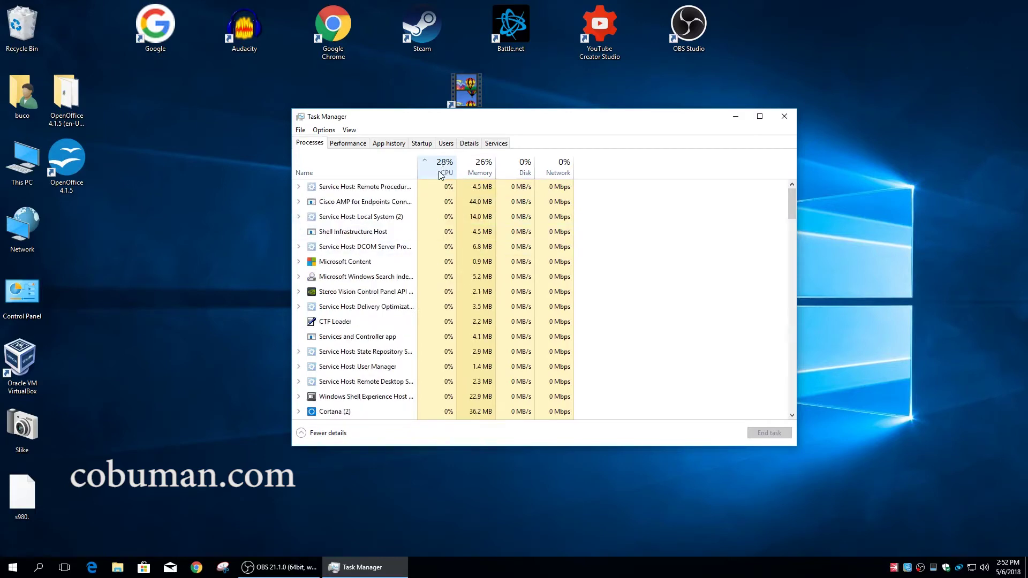
click(442, 169)
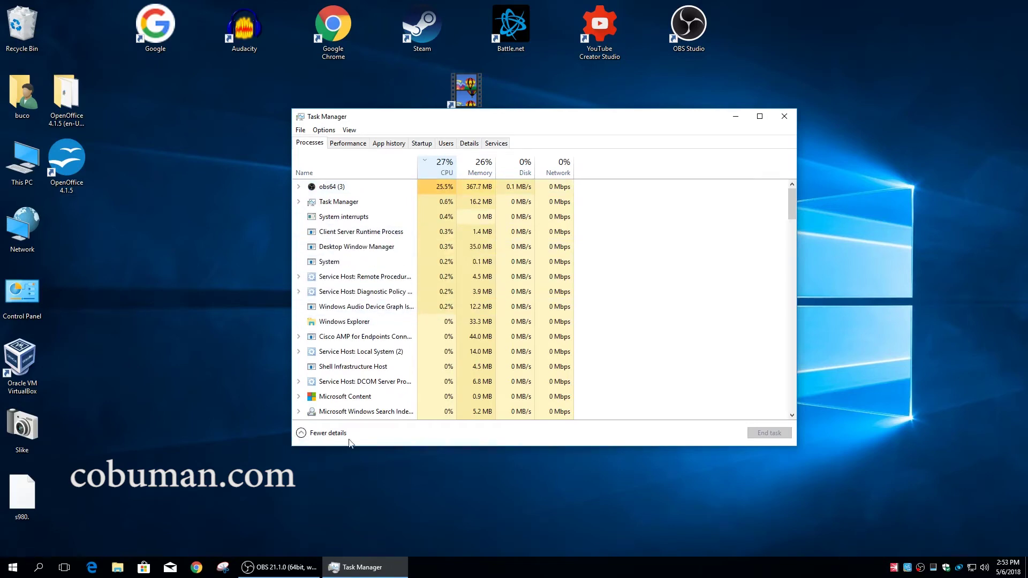
click(303, 435)
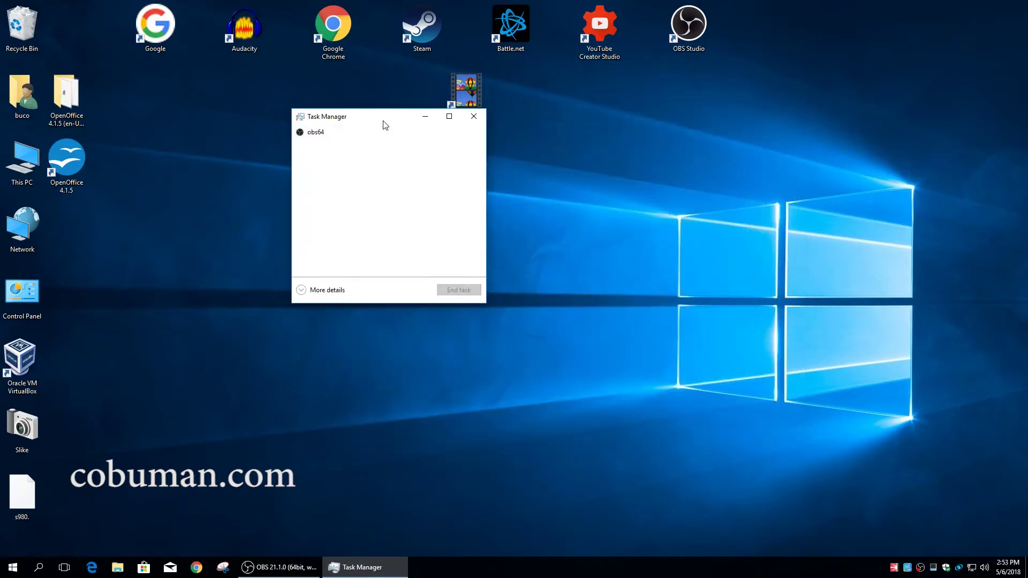
drag(385, 116, 544, 157)
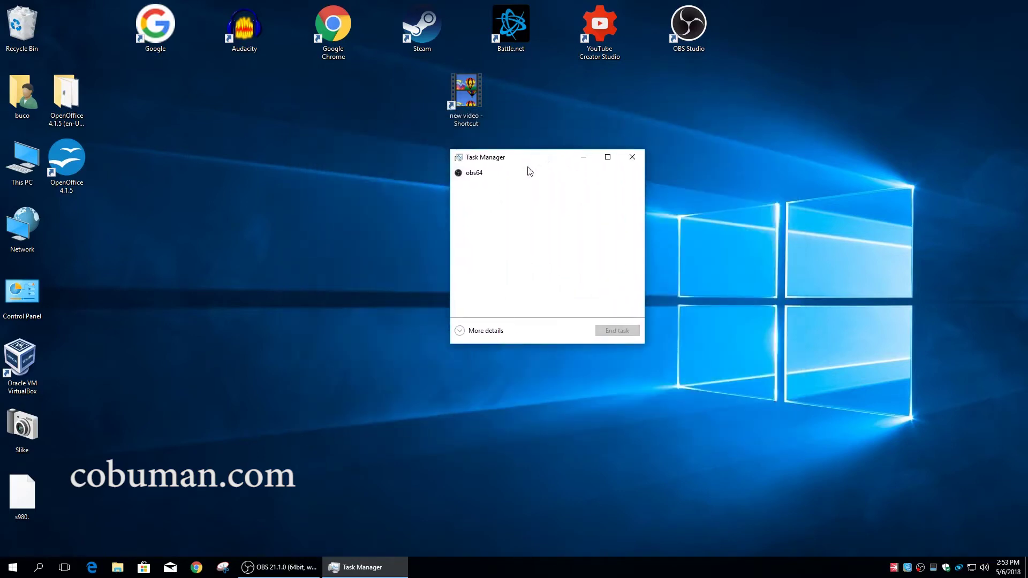
click(499, 178)
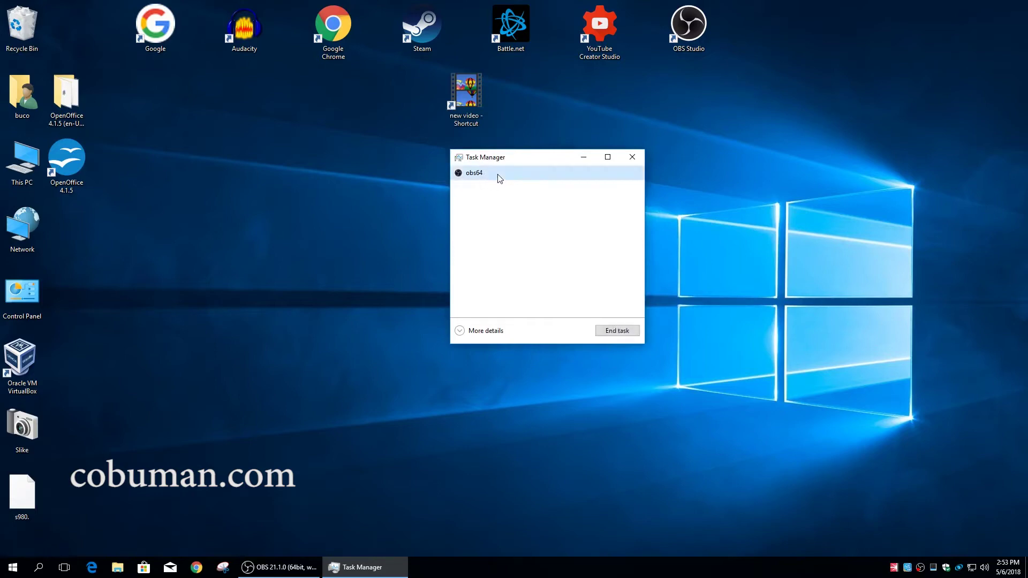
click(459, 332)
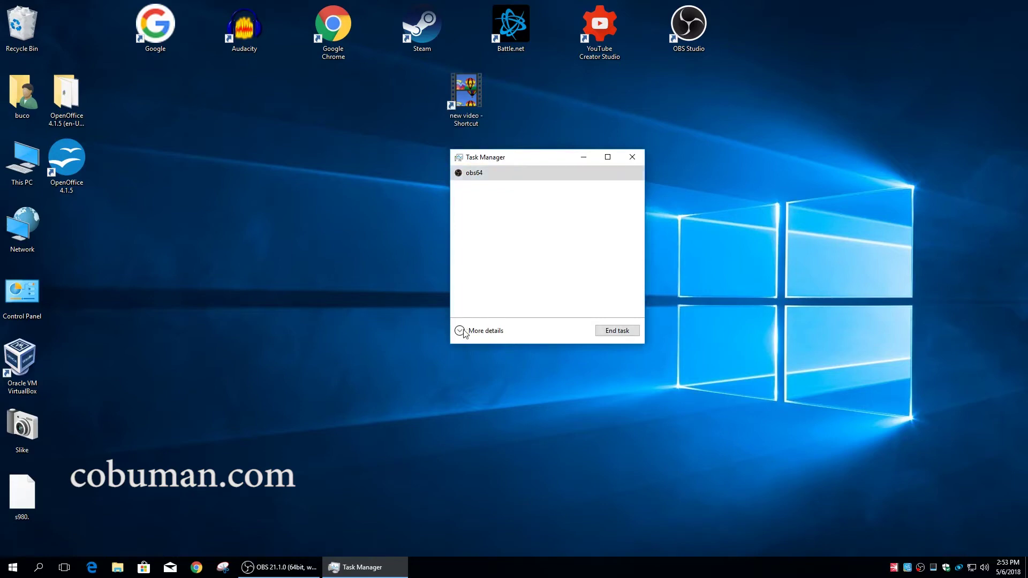
click(464, 331)
drag(702, 161, 504, 169)
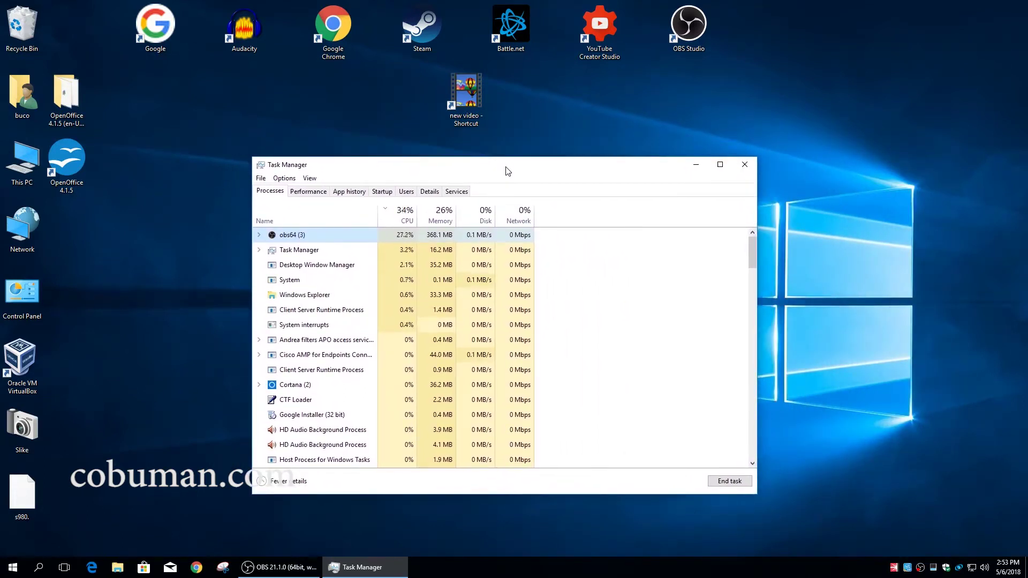
Step: Expand the obs64 (3) group to show obs64, ffmpeg-mux64 and Console Window Host
drag(521, 161, 532, 128)
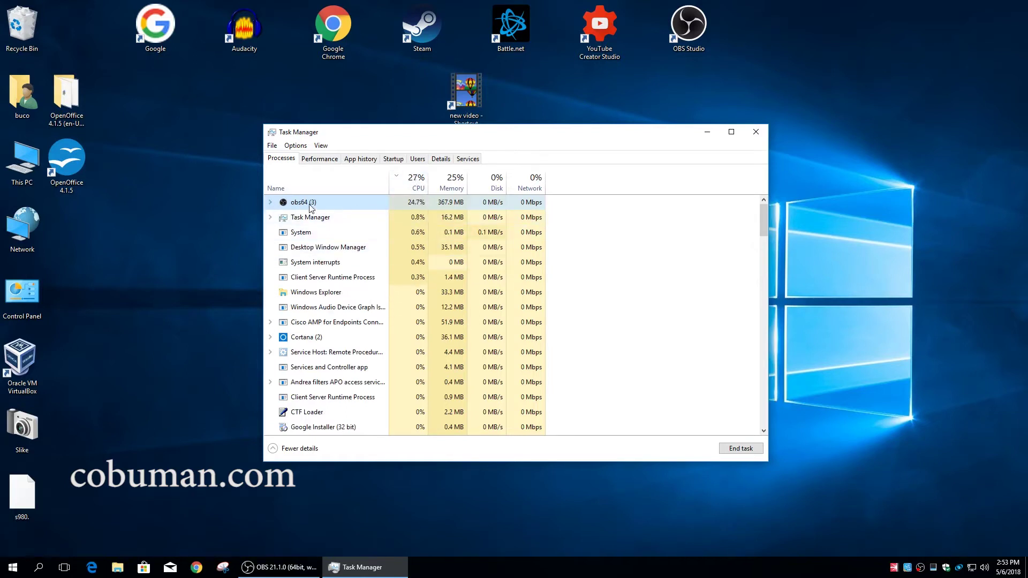
click(270, 203)
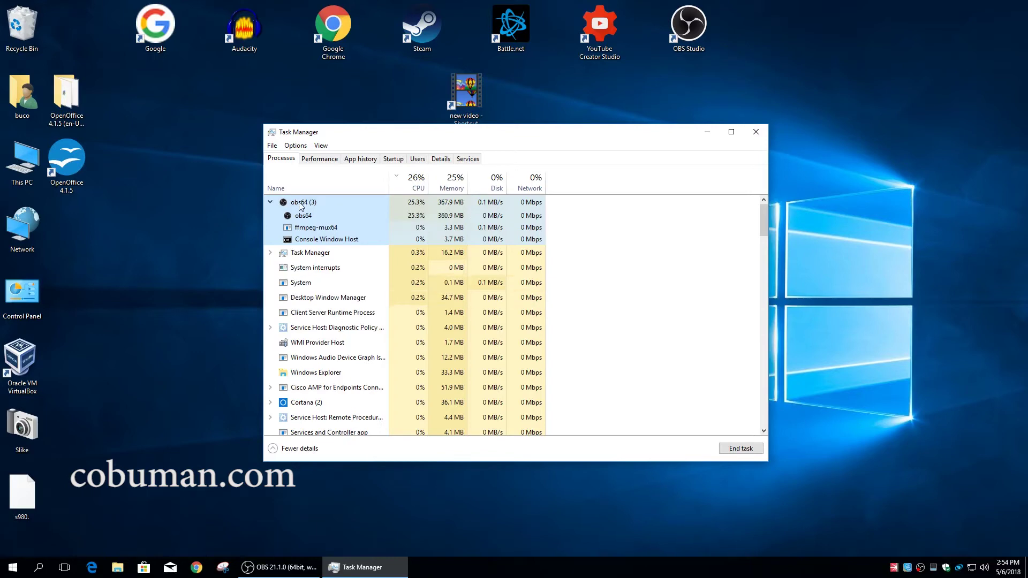
click(270, 203)
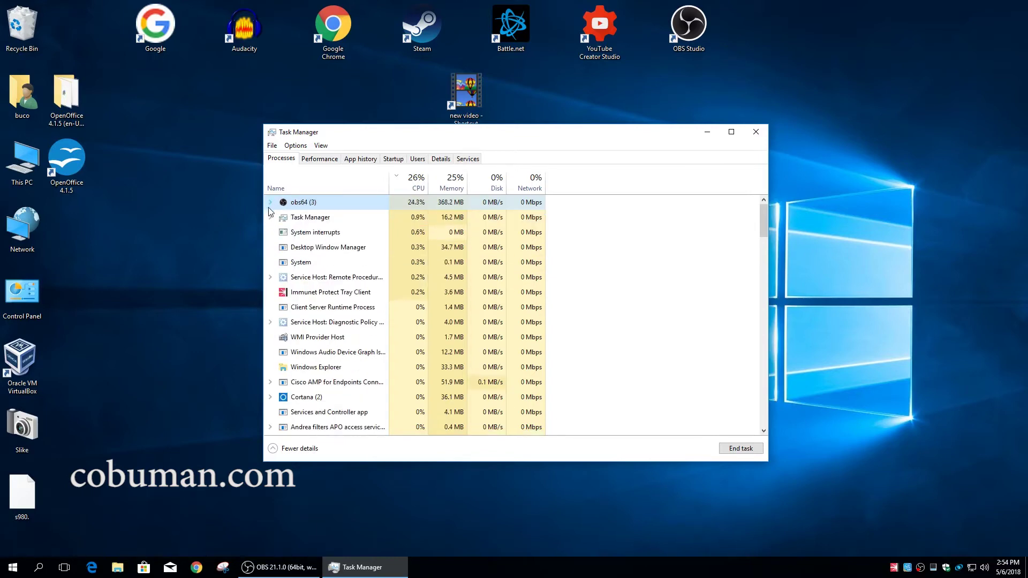
click(271, 202)
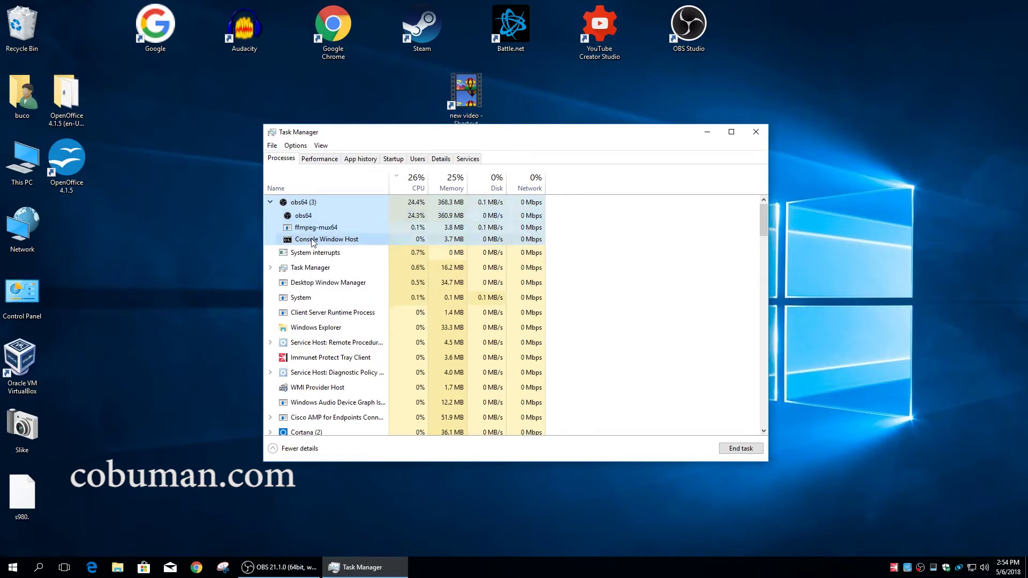
right_click(305, 202)
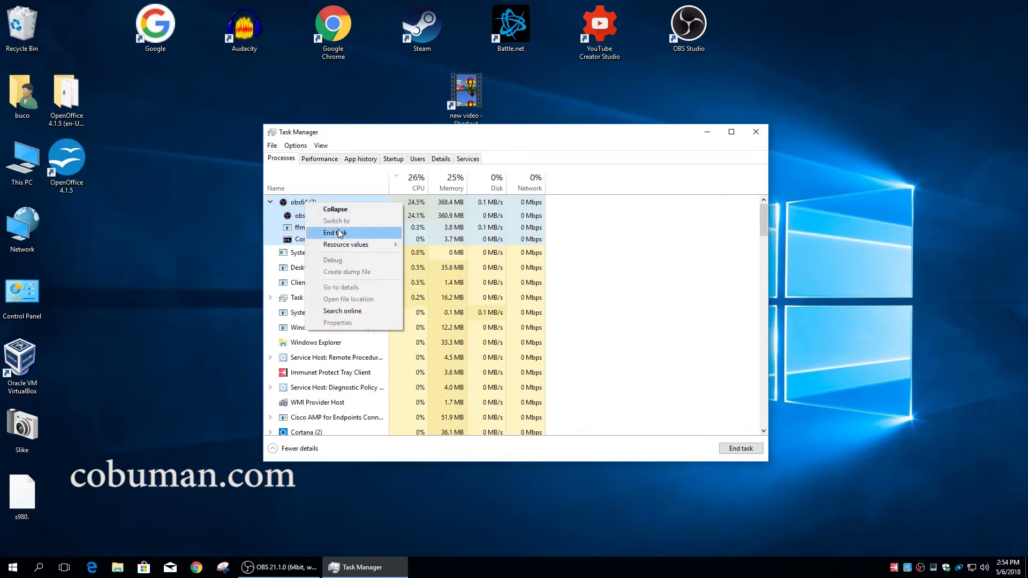
click(298, 205)
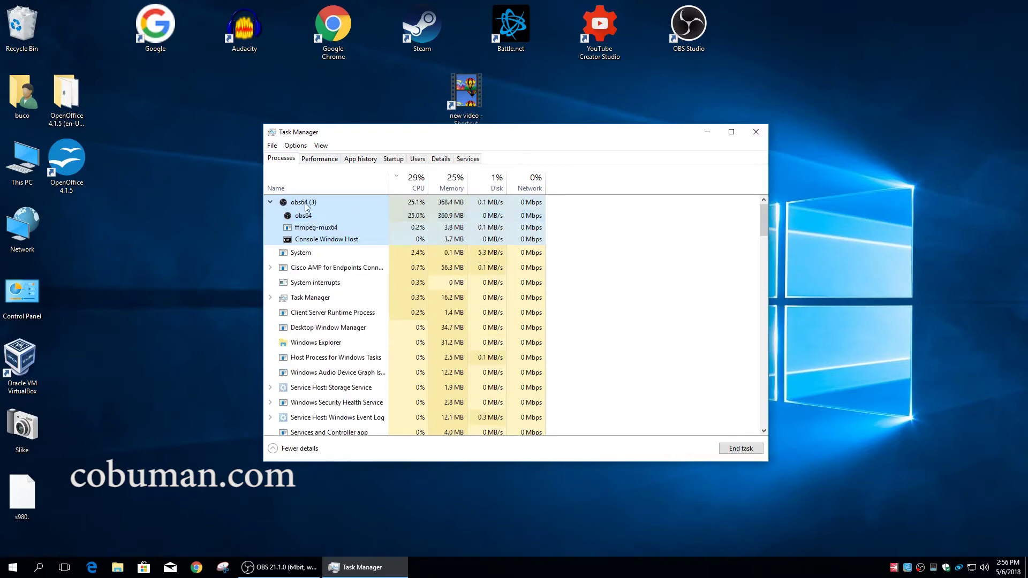
click(270, 201)
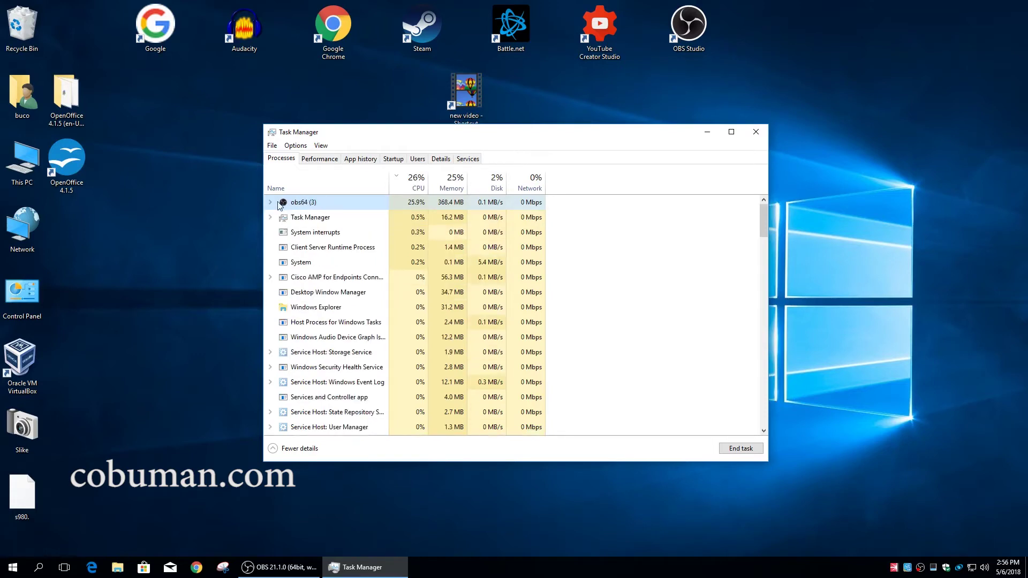
click(271, 202)
click(320, 215)
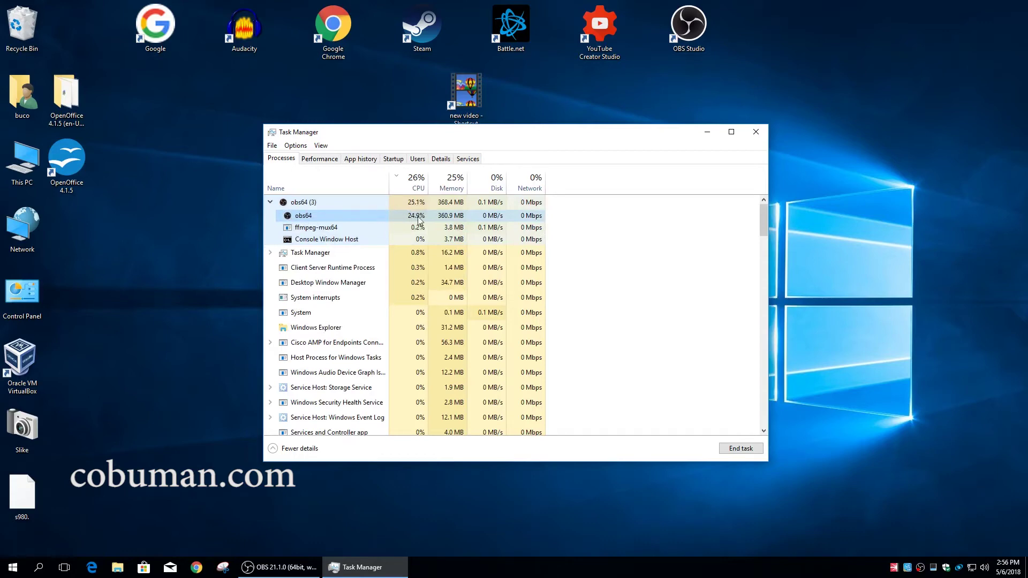
Step: Open obs64's file Properties and examine its obs-studio\bin\64bit install path
right_click(311, 217)
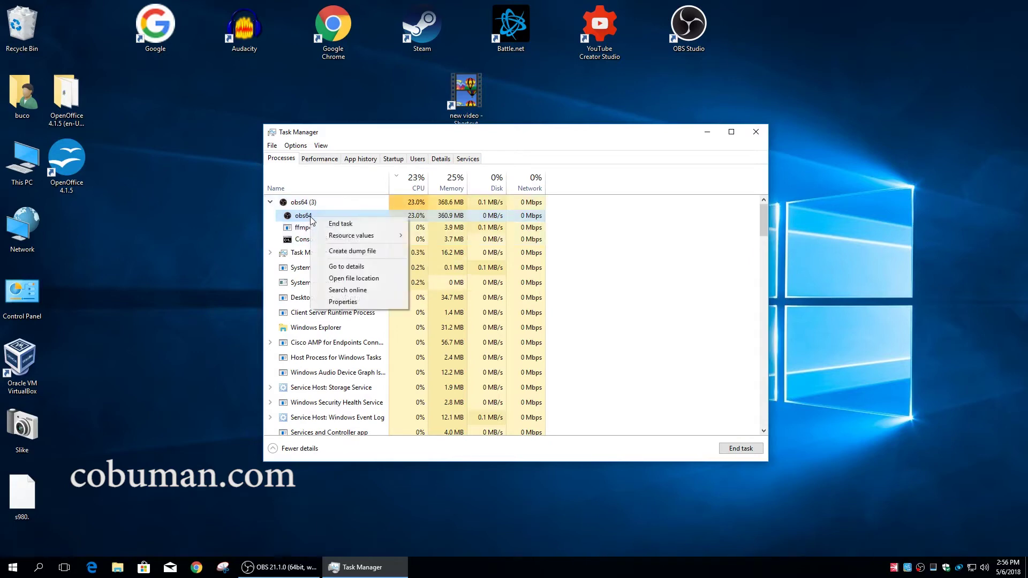
click(349, 303)
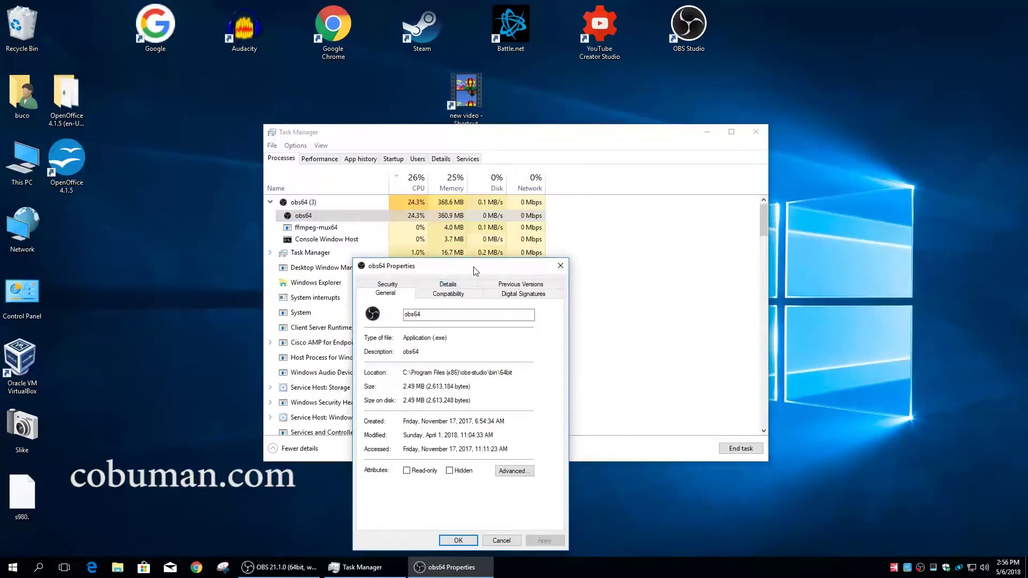
drag(475, 270, 482, 164)
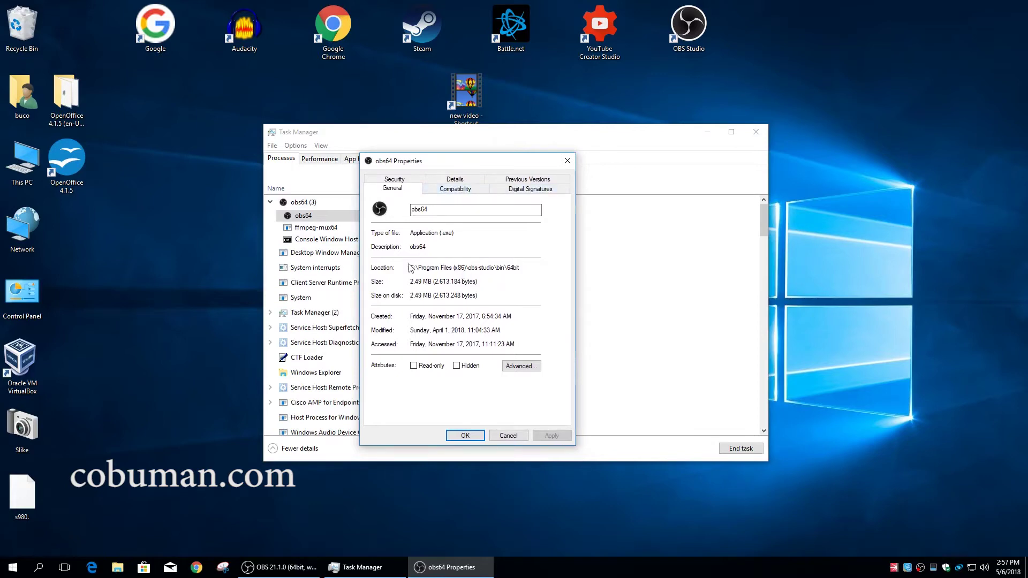
drag(415, 266, 498, 268)
click(491, 267)
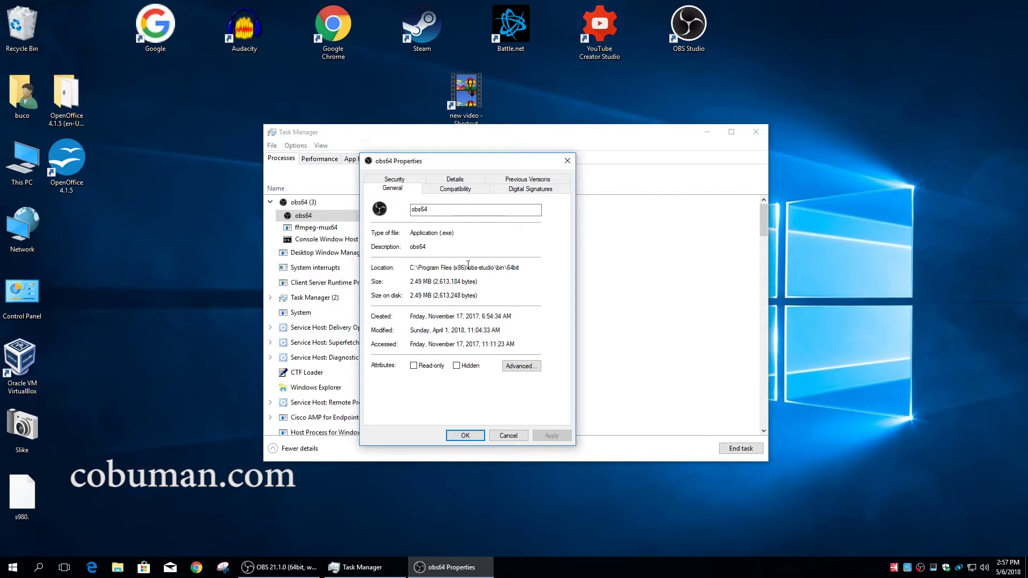
drag(466, 268, 487, 268)
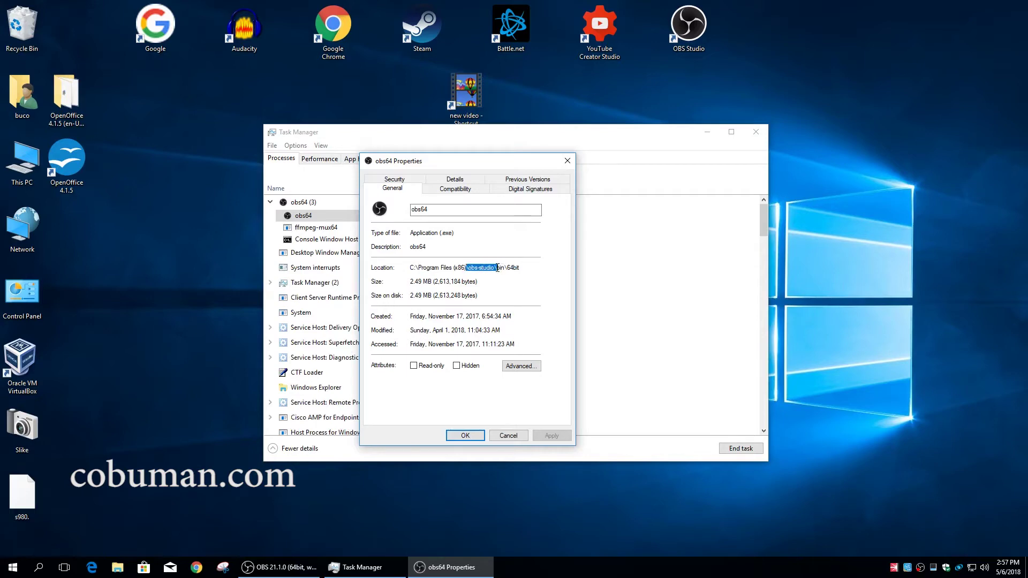
click(494, 268)
mouse_move(495, 267)
mouse_down()
mouse_move(470, 267)
mouse_move(495, 268)
mouse_up()
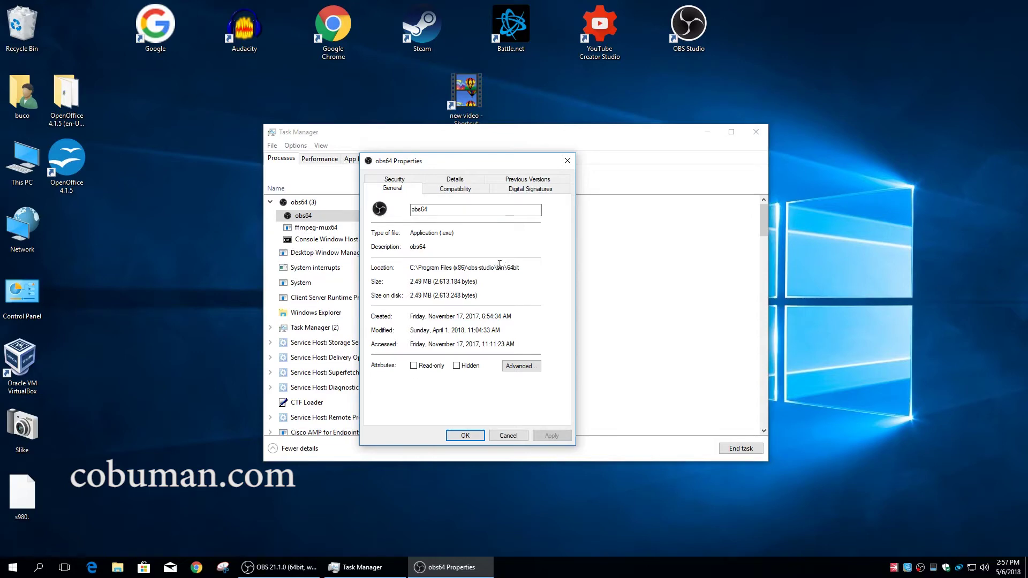
drag(497, 267, 501, 267)
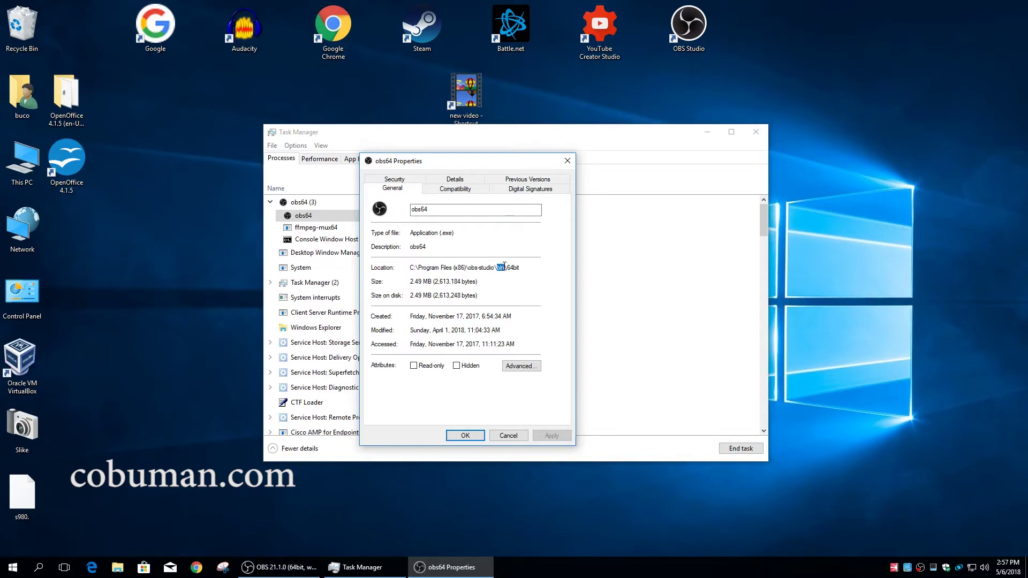
drag(522, 264, 504, 264)
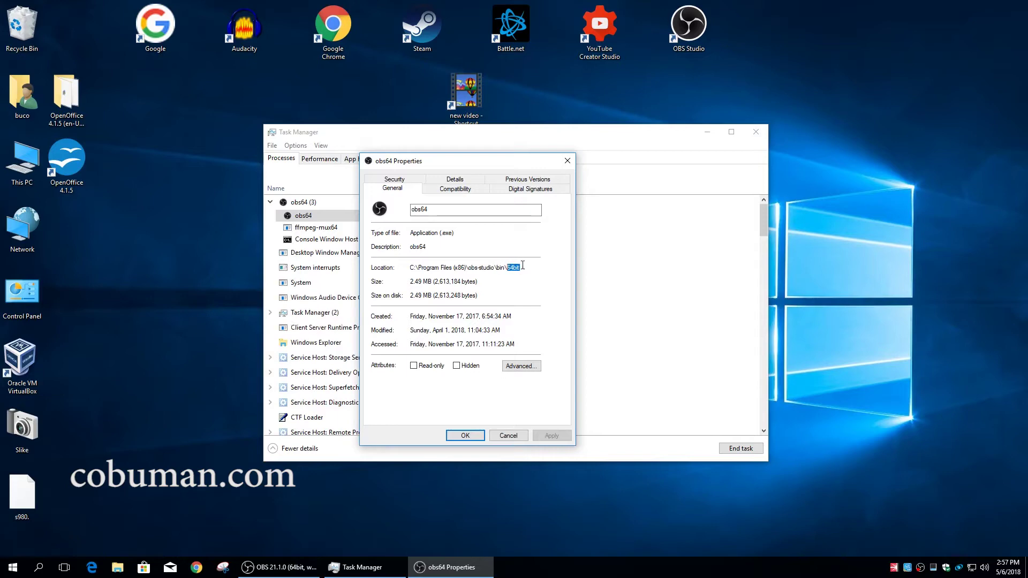
click(514, 266)
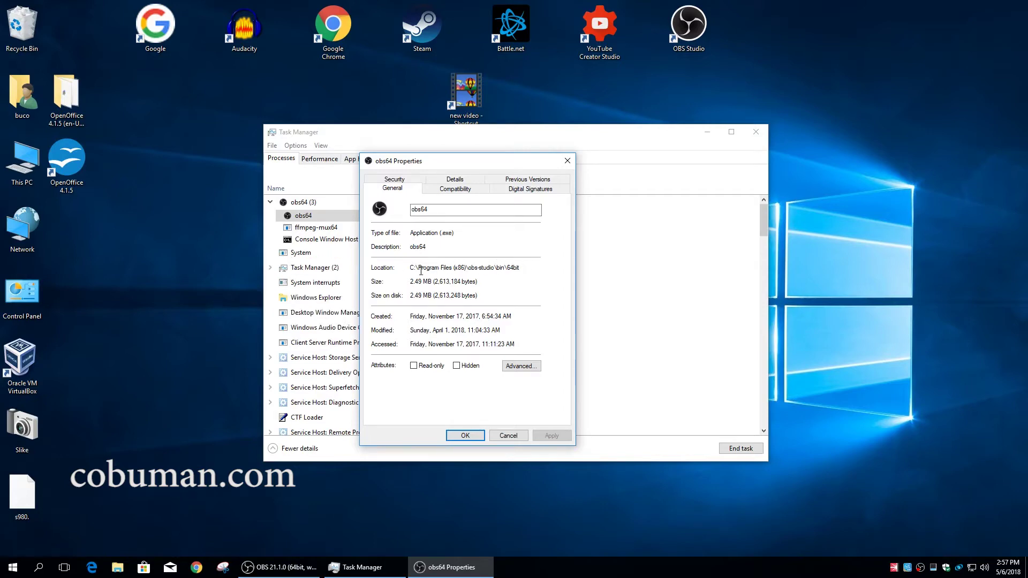
Step: Review obs64's Details properties: File description, Type and Date modified
click(458, 179)
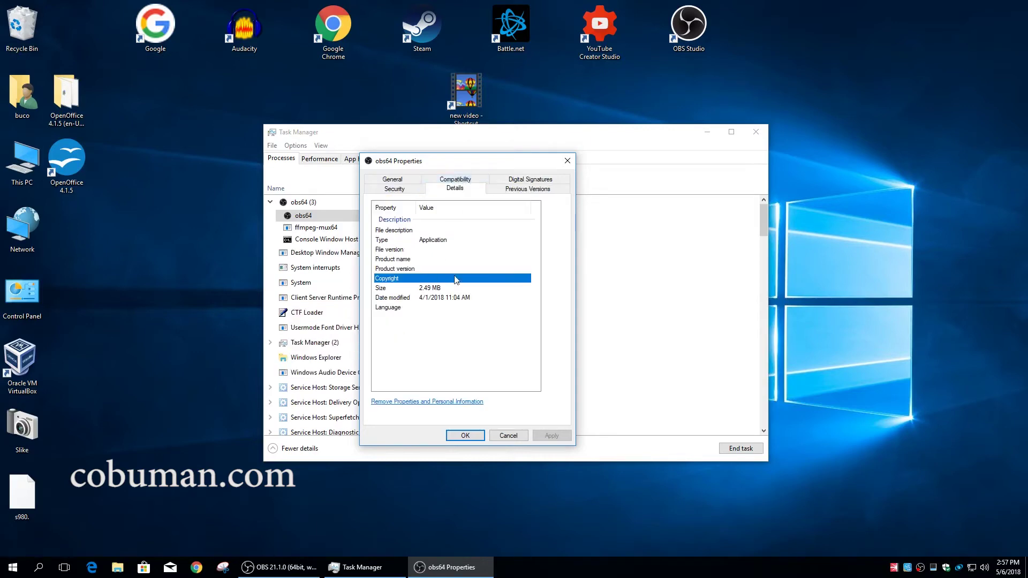
click(388, 235)
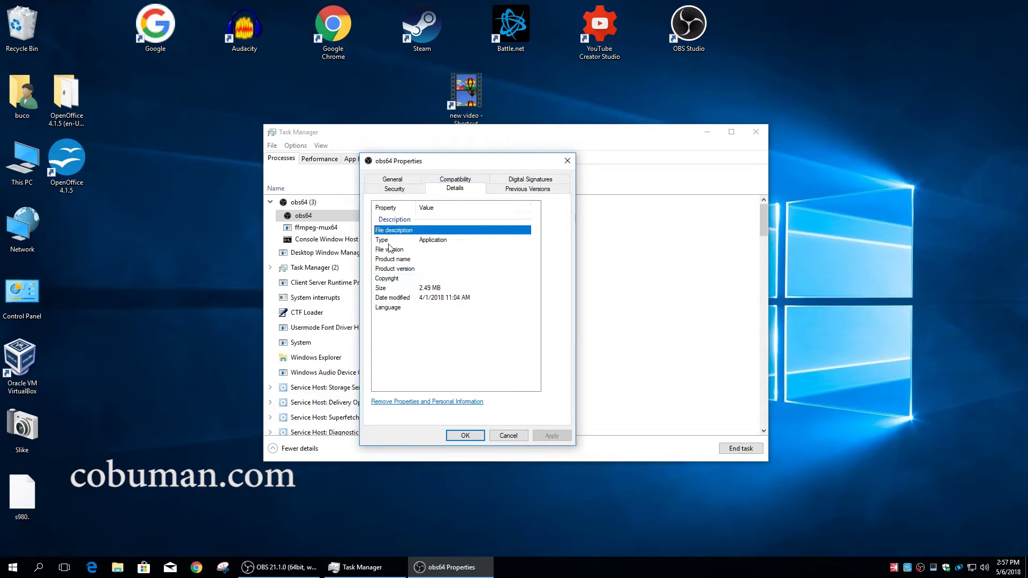
click(390, 243)
click(401, 301)
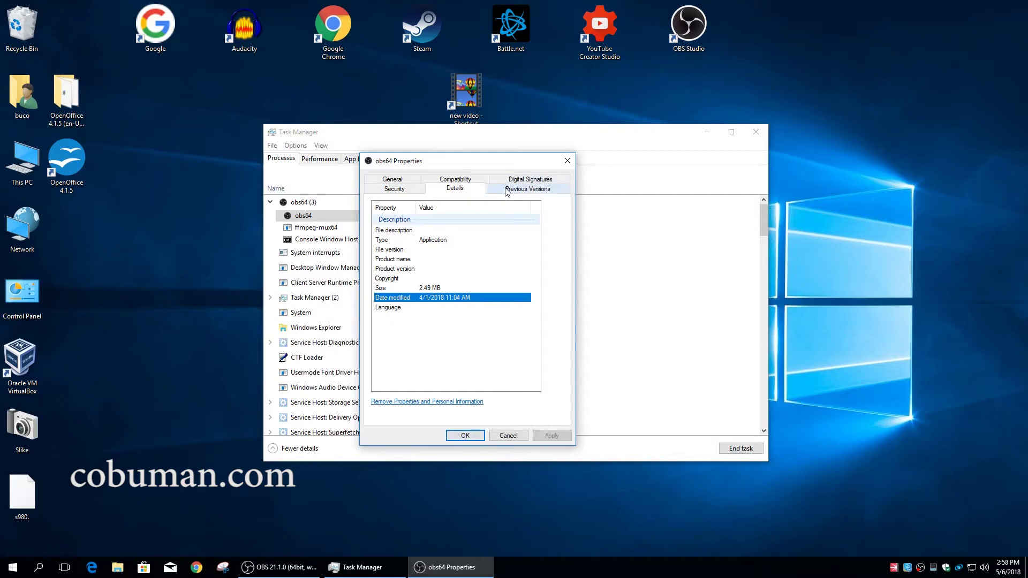
Step: Review obs64's Security permissions and close the Properties dialog with OK
click(395, 188)
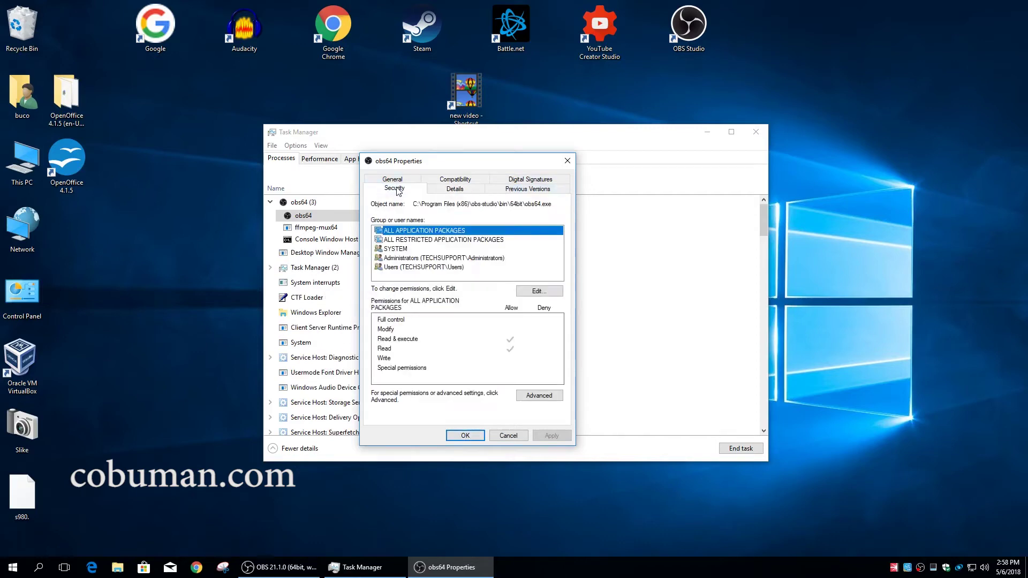
click(470, 436)
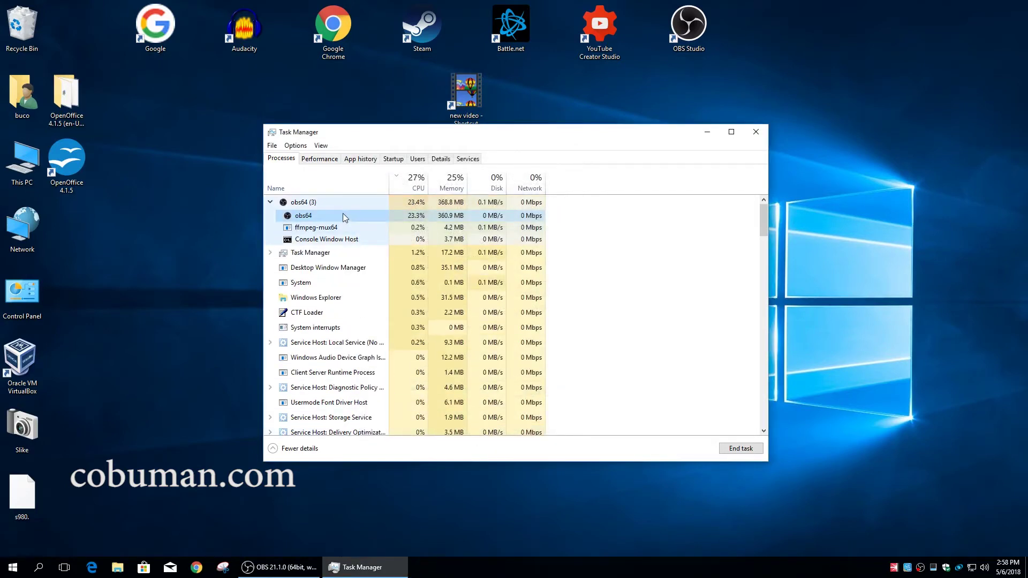
right_click(343, 217)
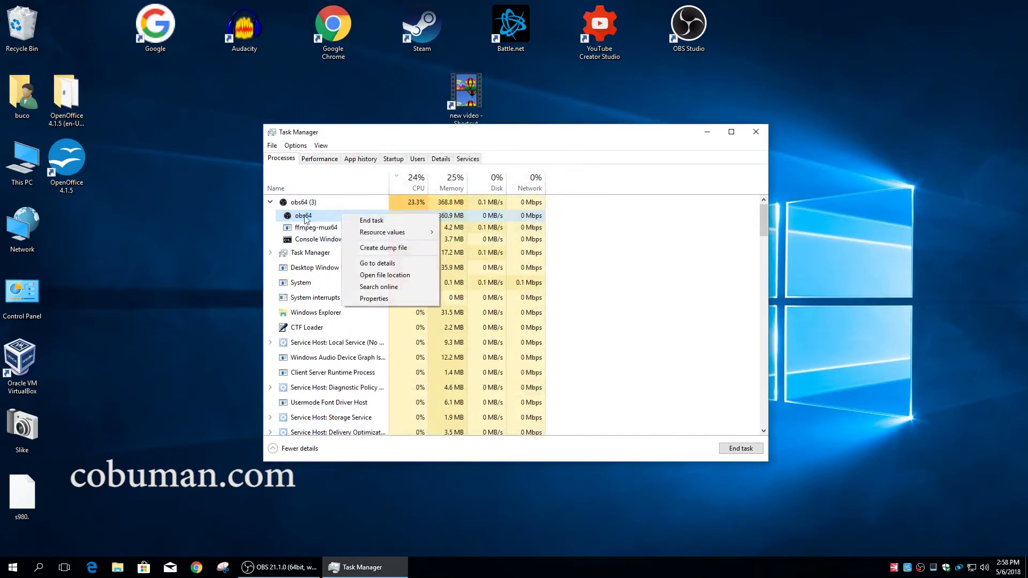
Step: Open obs64's file location and browse the 41 items in the 64bit folder
click(392, 275)
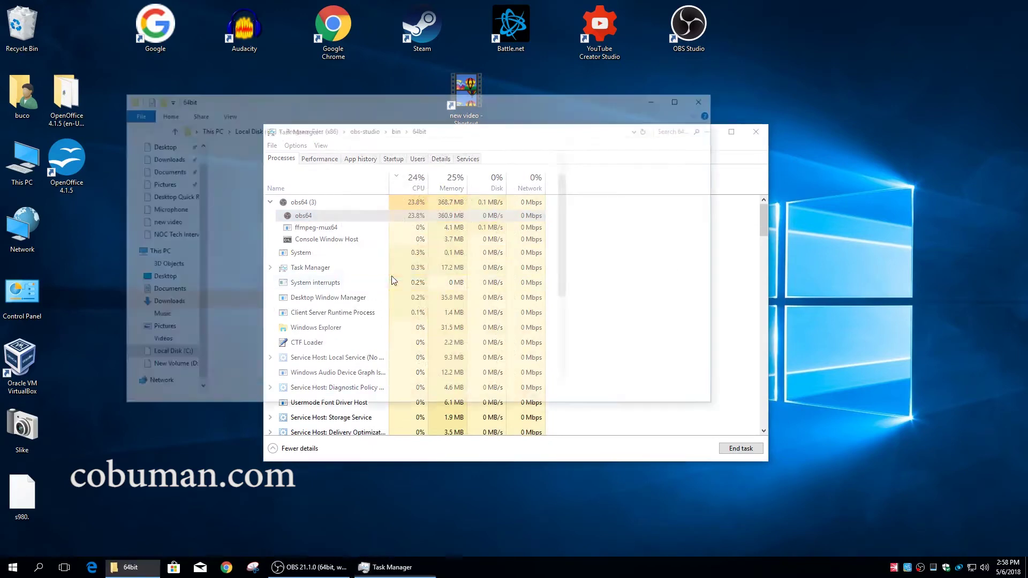
drag(529, 106, 633, 149)
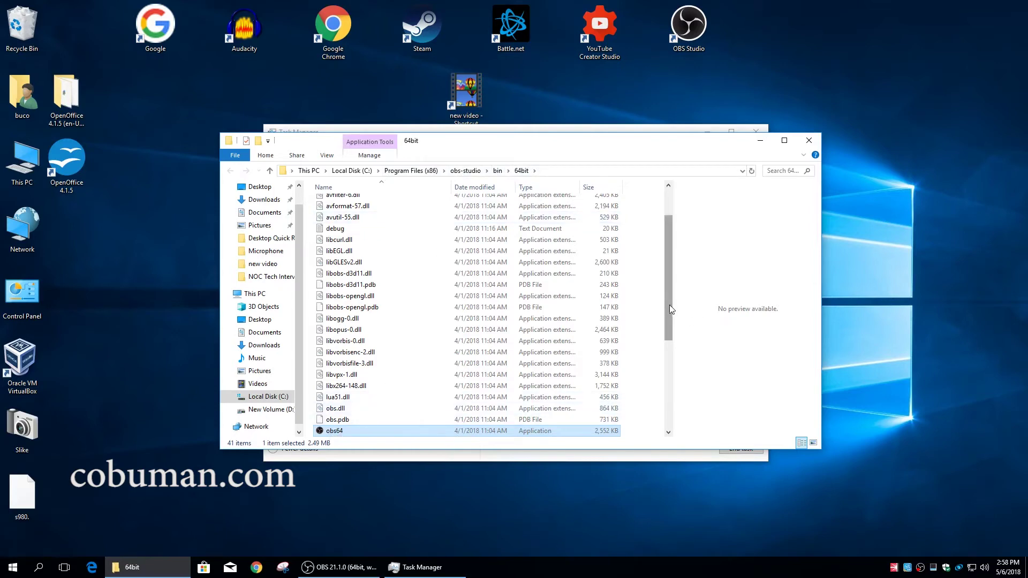
scroll(668, 313, down, 2)
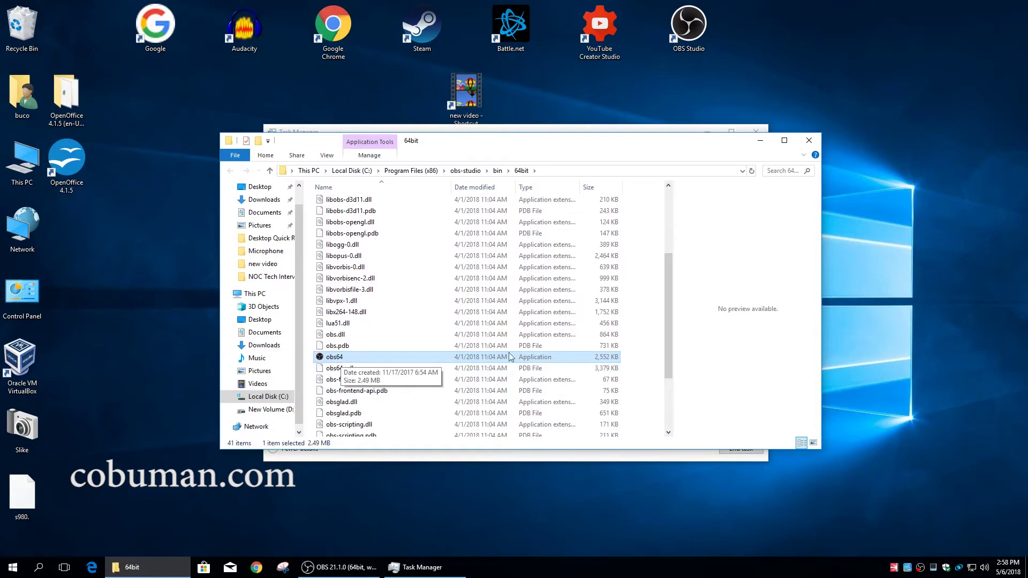
drag(668, 314, 678, 238)
mouse_move(363, 231)
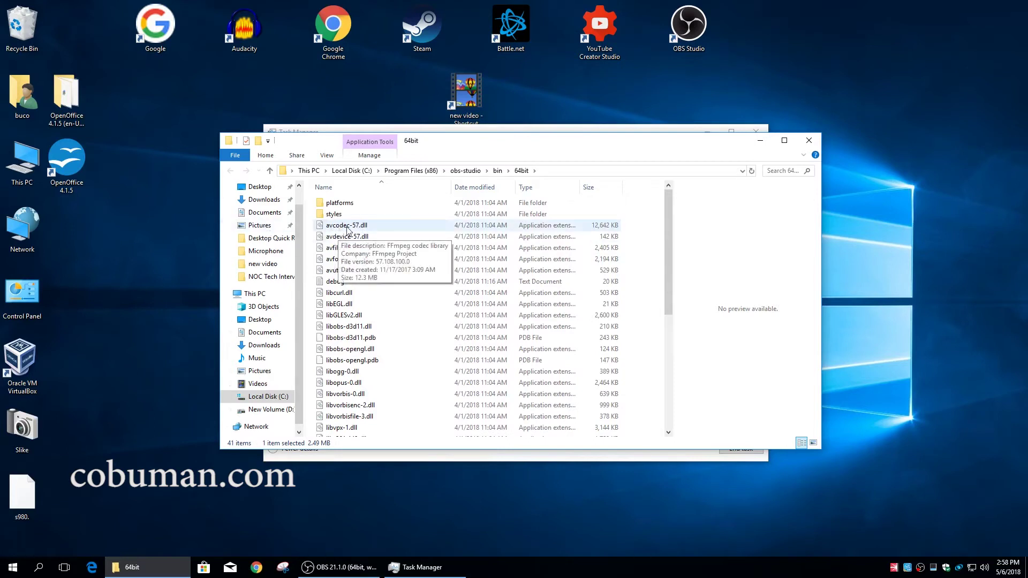
click(345, 229)
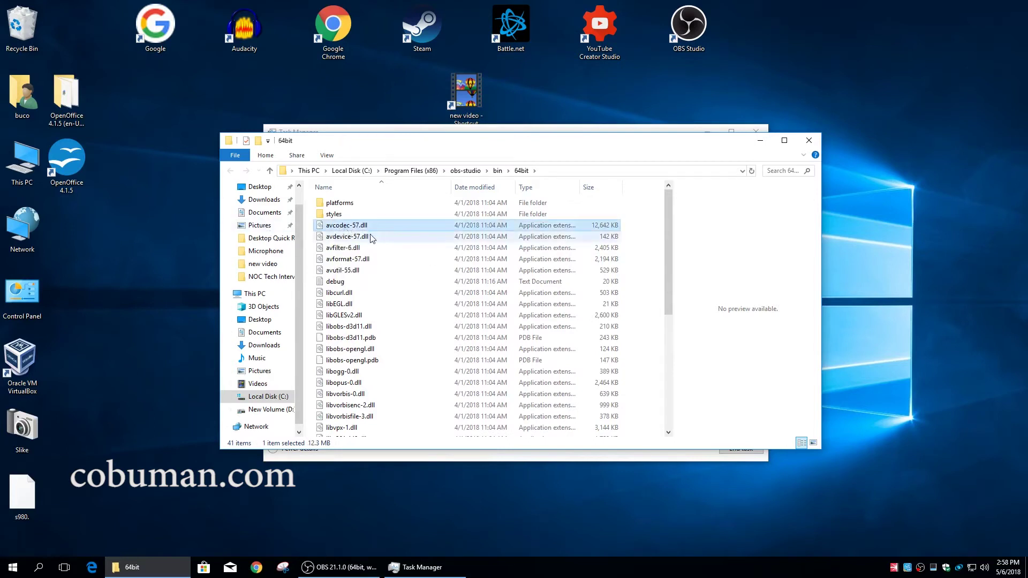
click(342, 249)
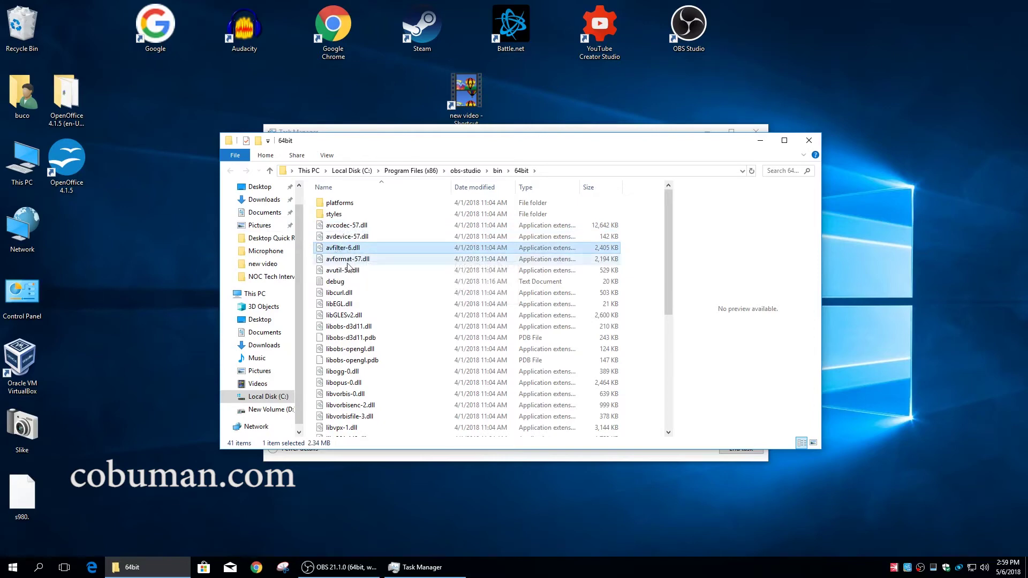
click(349, 260)
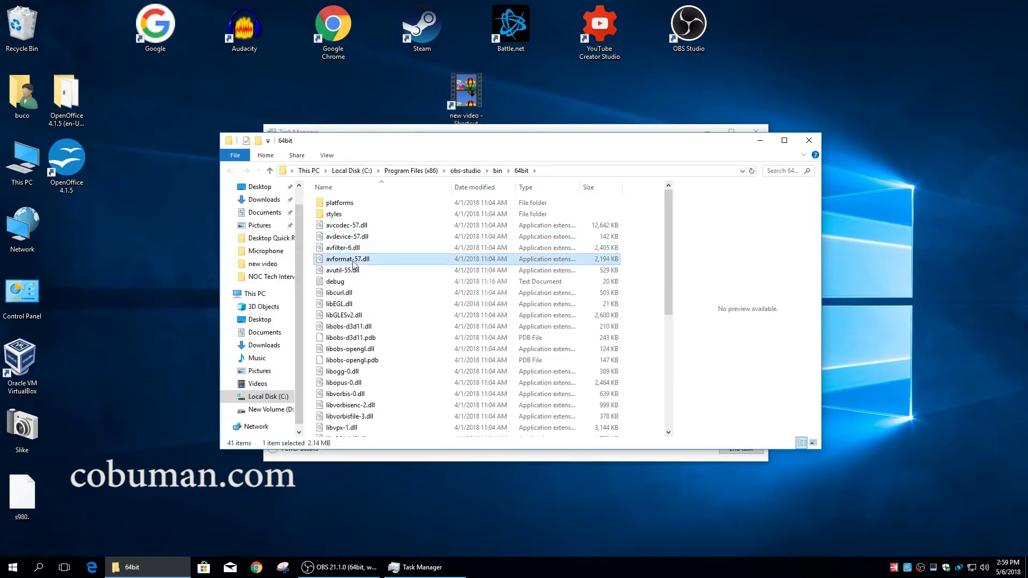
click(386, 339)
scroll(386, 343, down, 2)
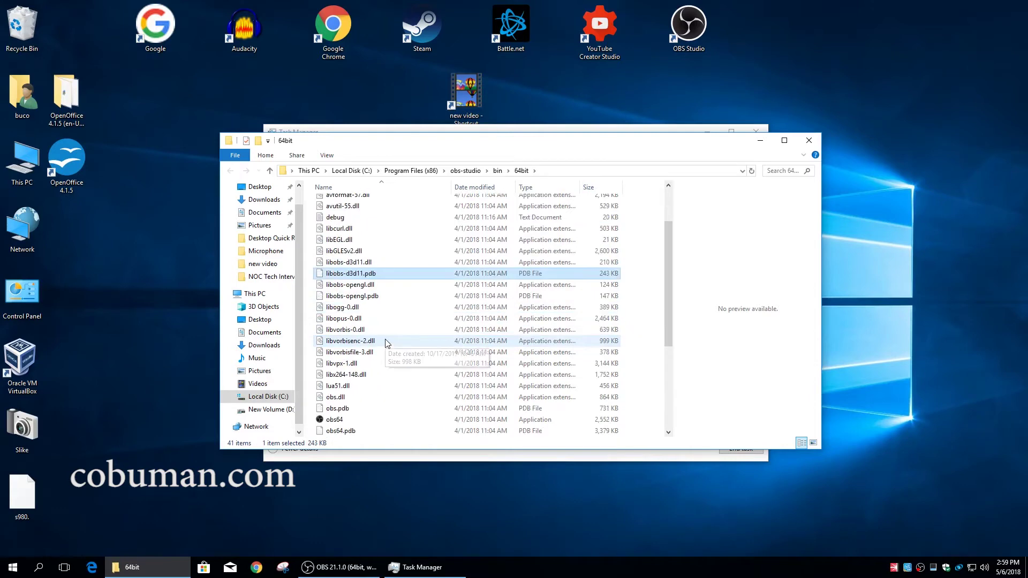
scroll(387, 343, up, 2)
scroll(386, 343, down, 1)
scroll(386, 343, down, 3)
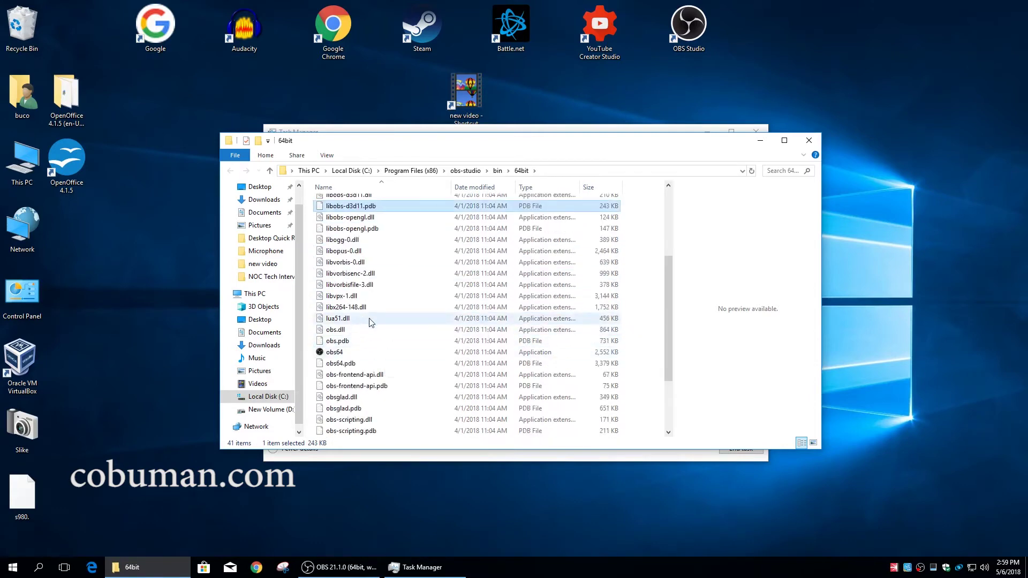
click(340, 319)
click(337, 353)
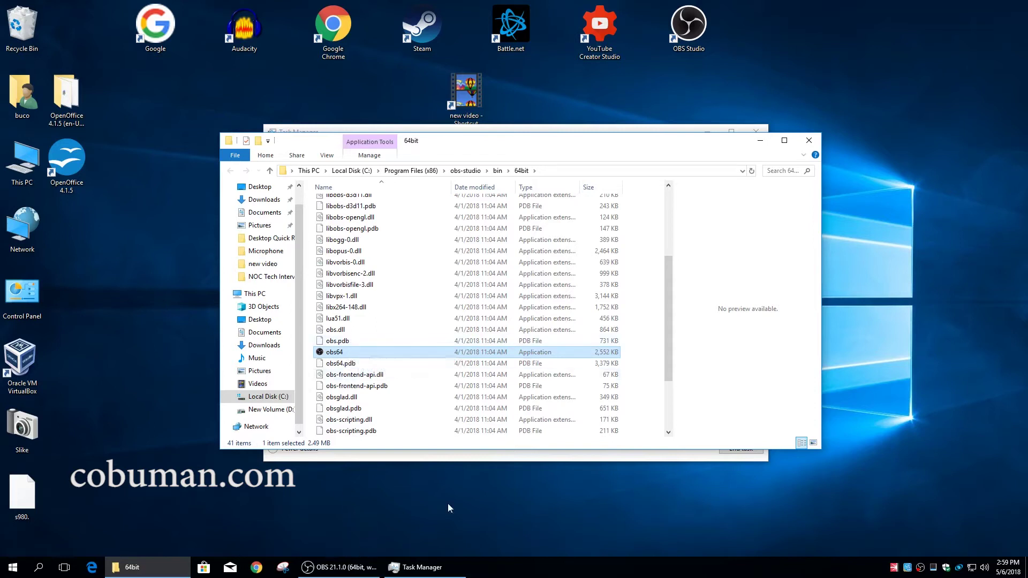
Step: Minimize the 64bit folder and Task Manager, check the OBS recording, then bring back Task Manager
click(760, 140)
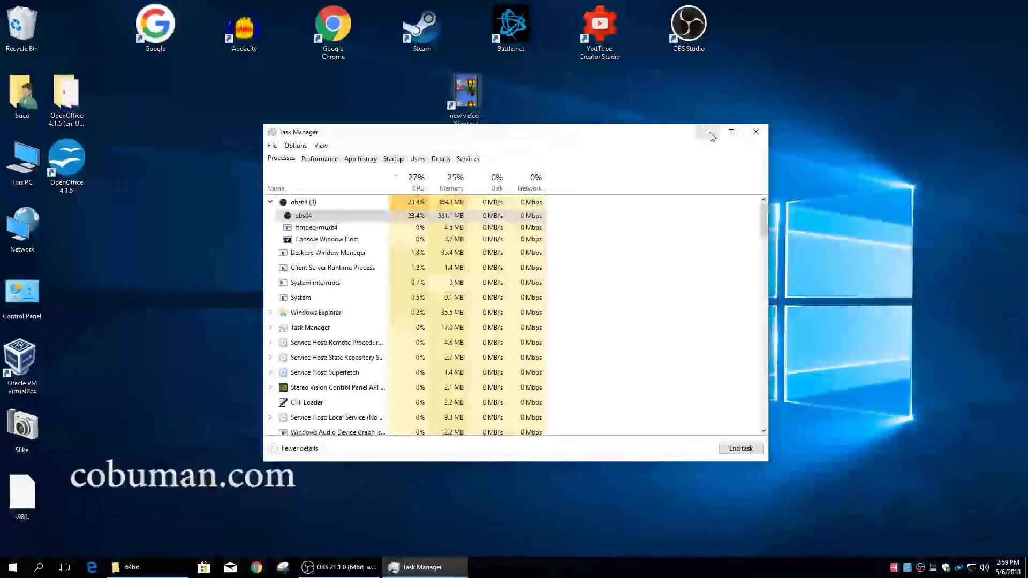
click(708, 134)
click(353, 567)
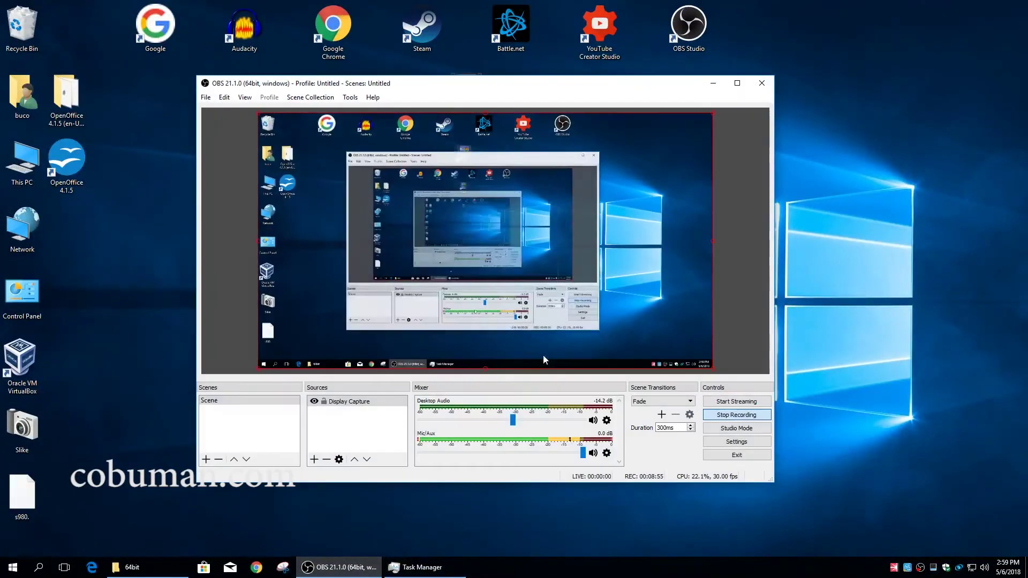
click(712, 83)
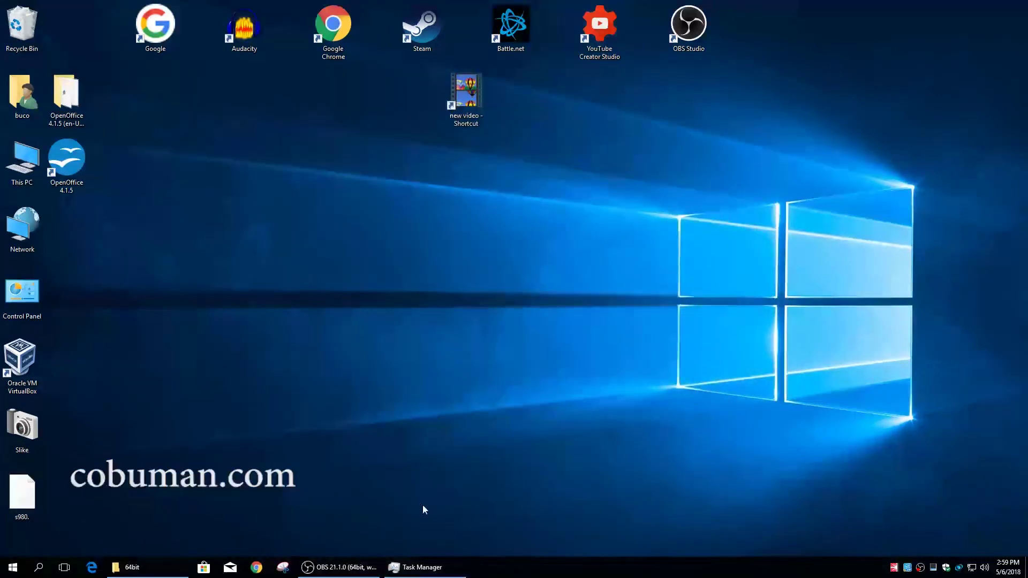
click(425, 567)
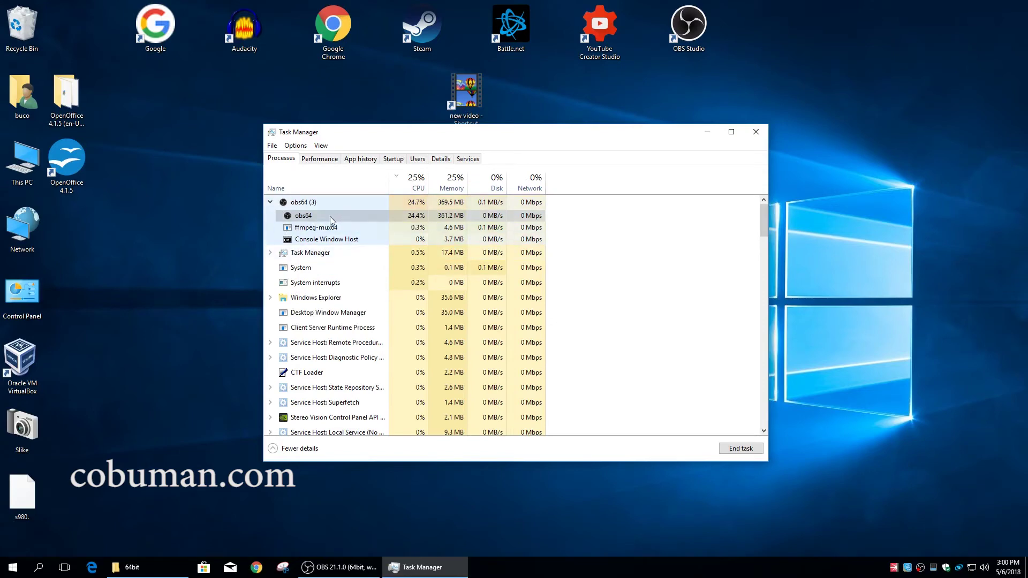
Step: Collapse obs64, review csrss Properties showing location C:\Windows\System32, then cancel
click(270, 203)
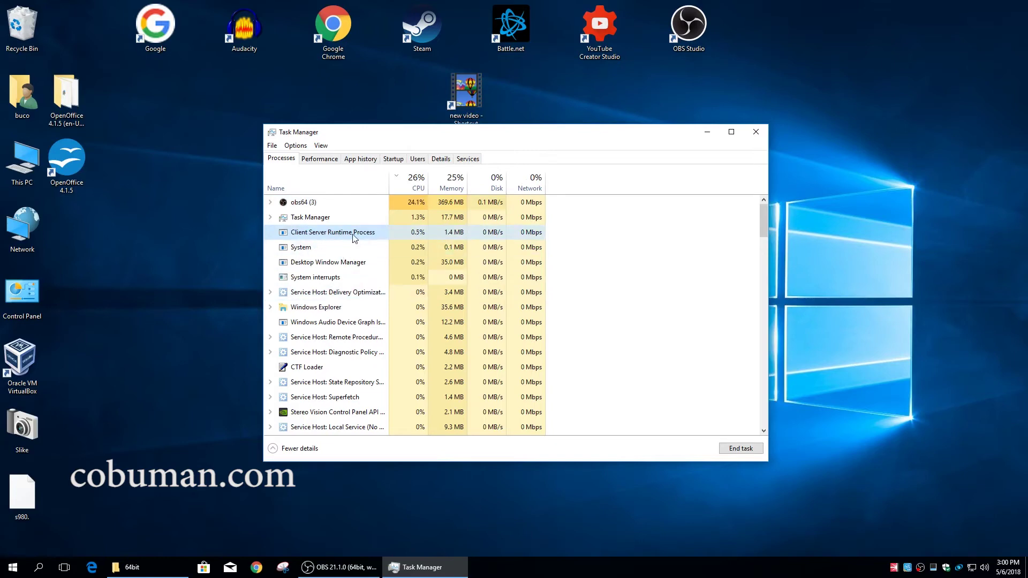
right_click(352, 235)
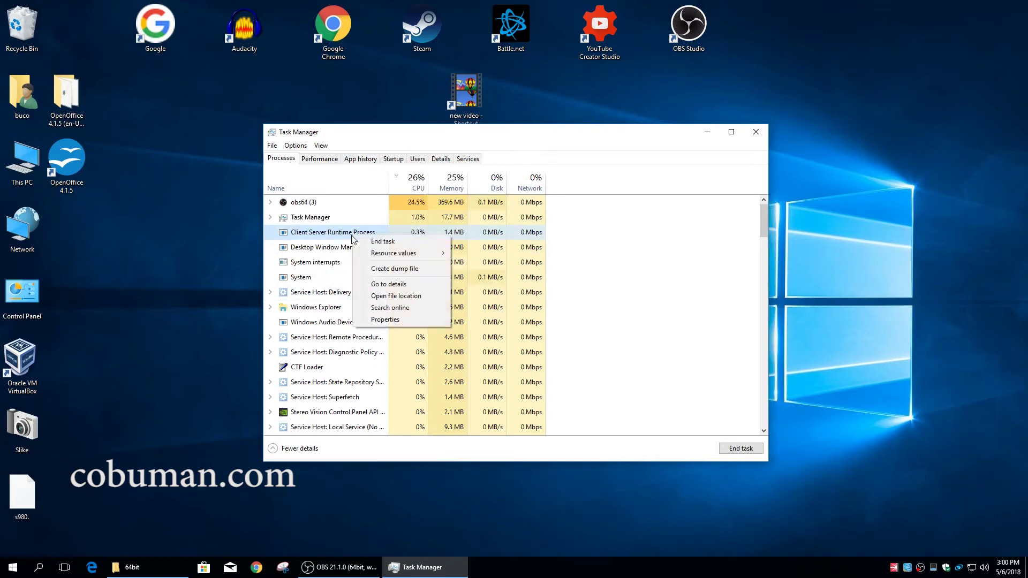
click(395, 320)
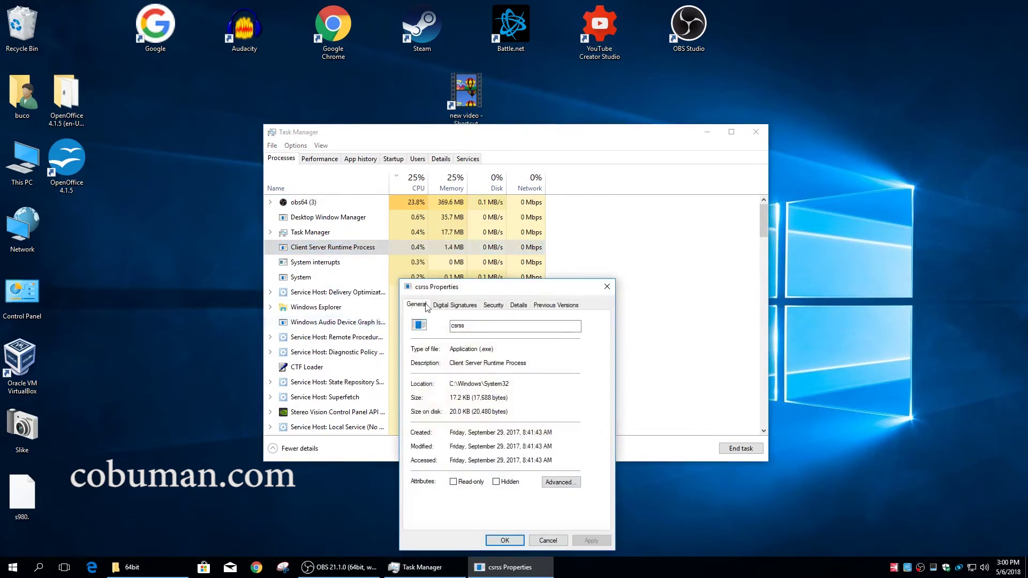
drag(532, 291, 459, 192)
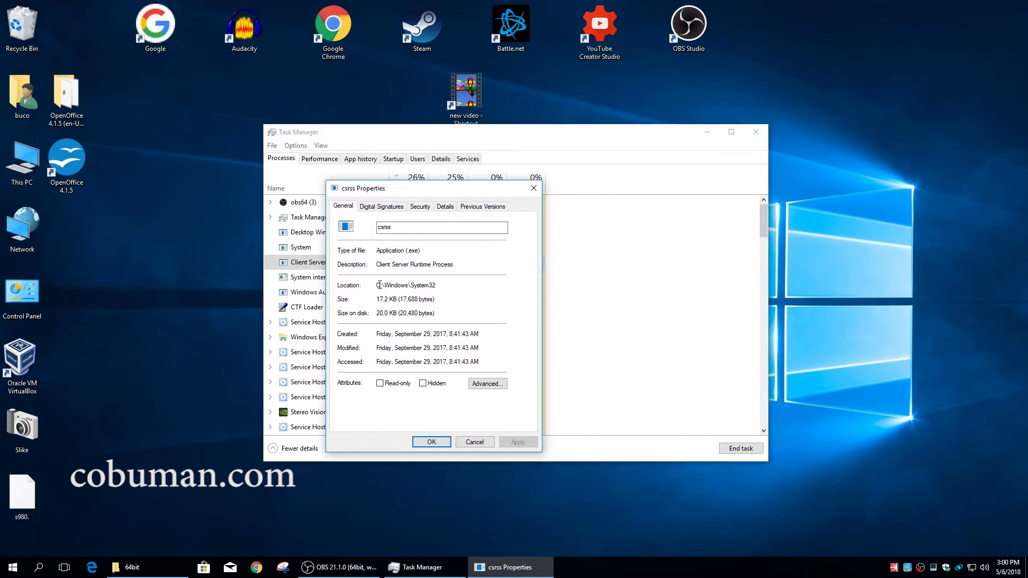
drag(379, 285, 438, 284)
click(441, 284)
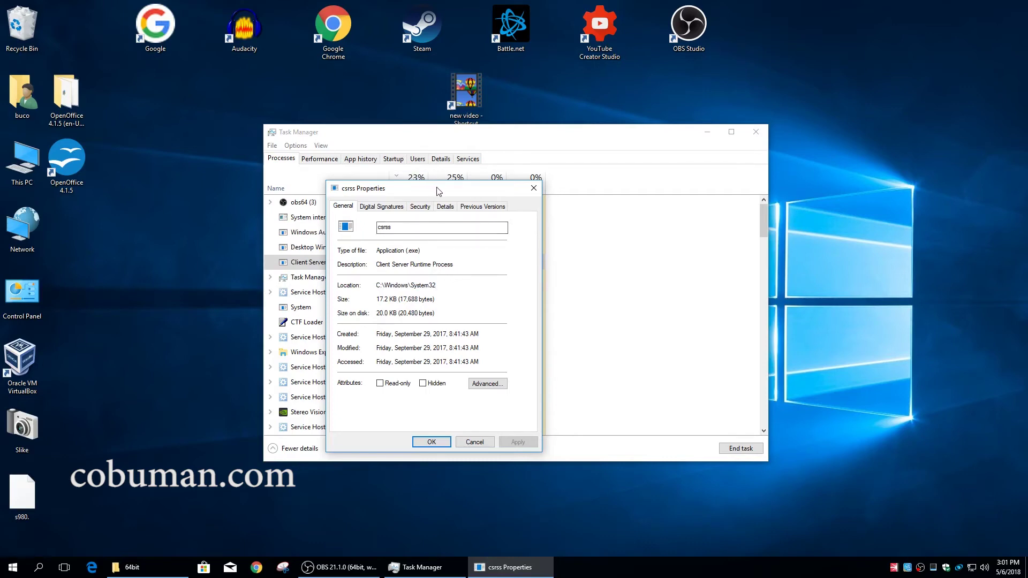
drag(437, 191, 429, 199)
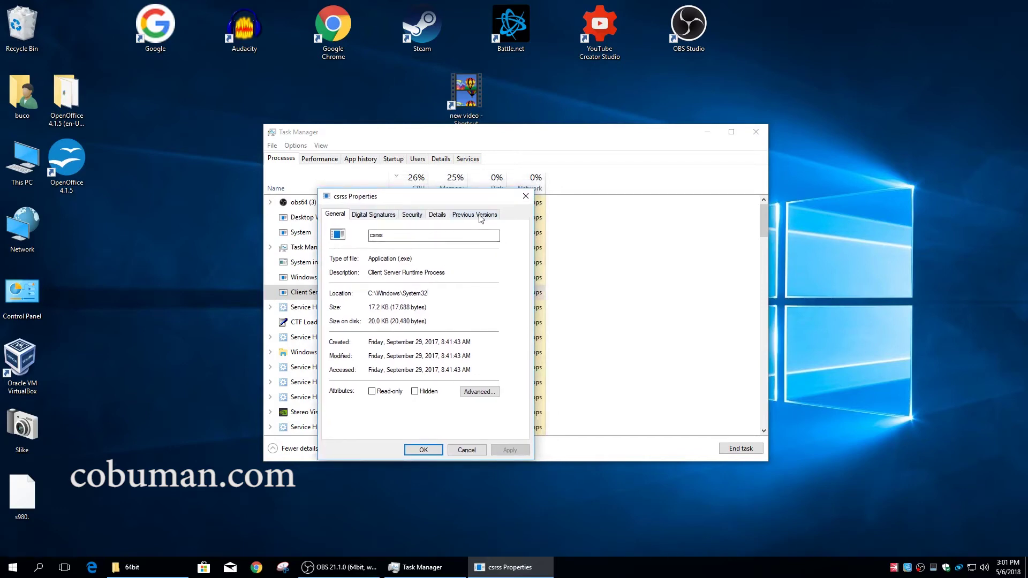
drag(473, 203, 602, 171)
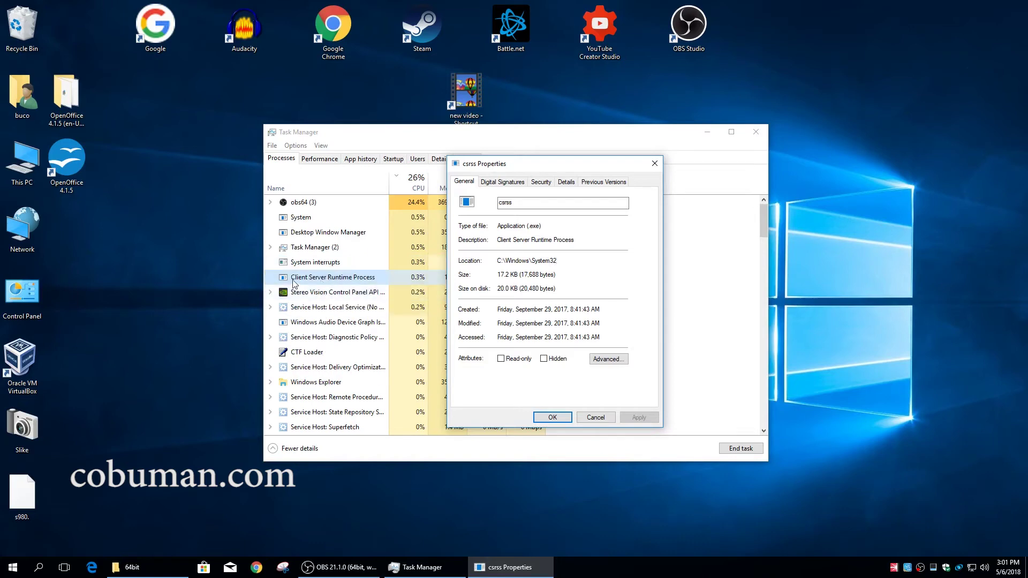
click(595, 417)
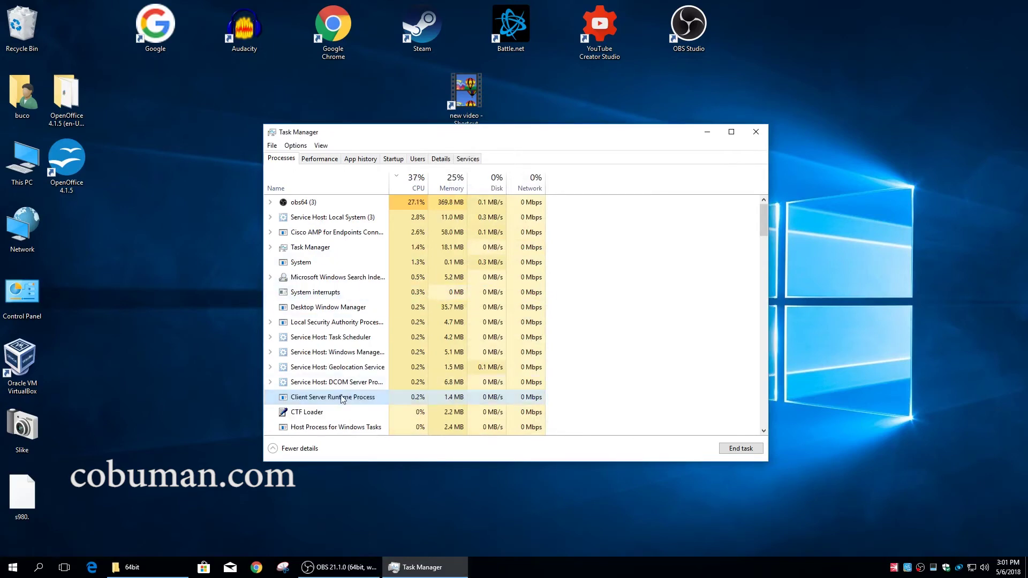
Step: Open the file location of Client Server Runtime Process to reveal csrss in System32
right_click(341, 397)
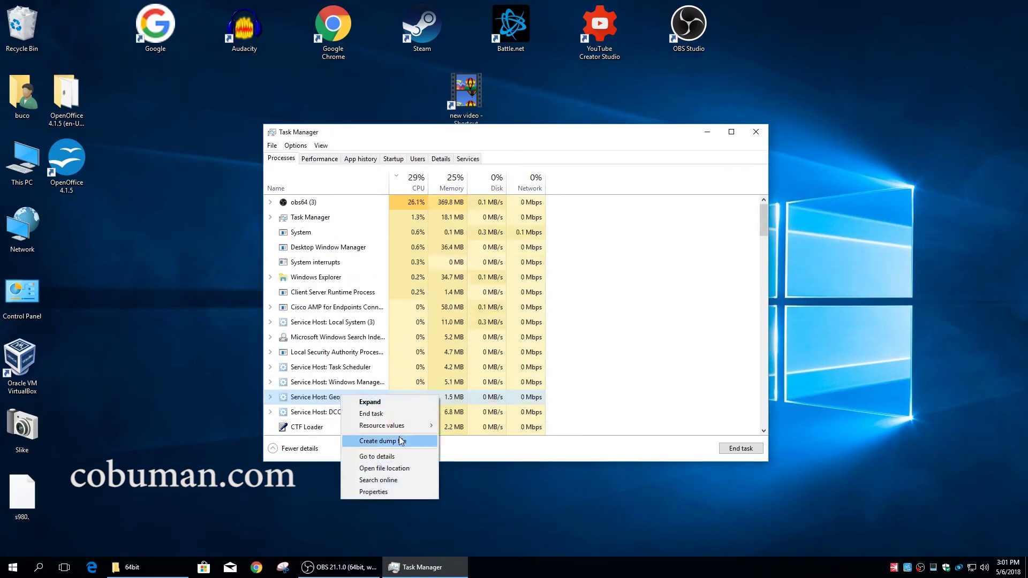
click(323, 291)
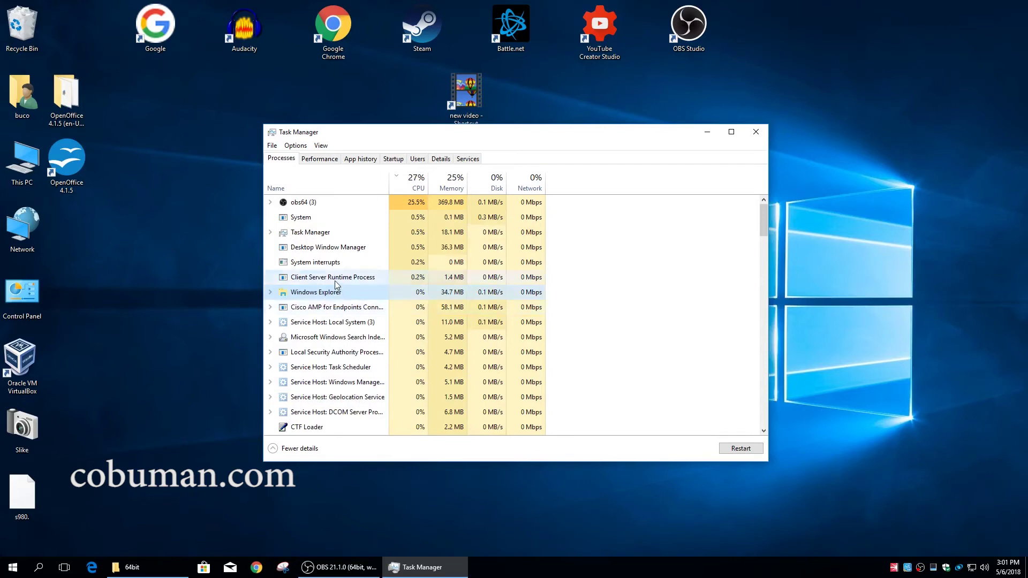
right_click(335, 268)
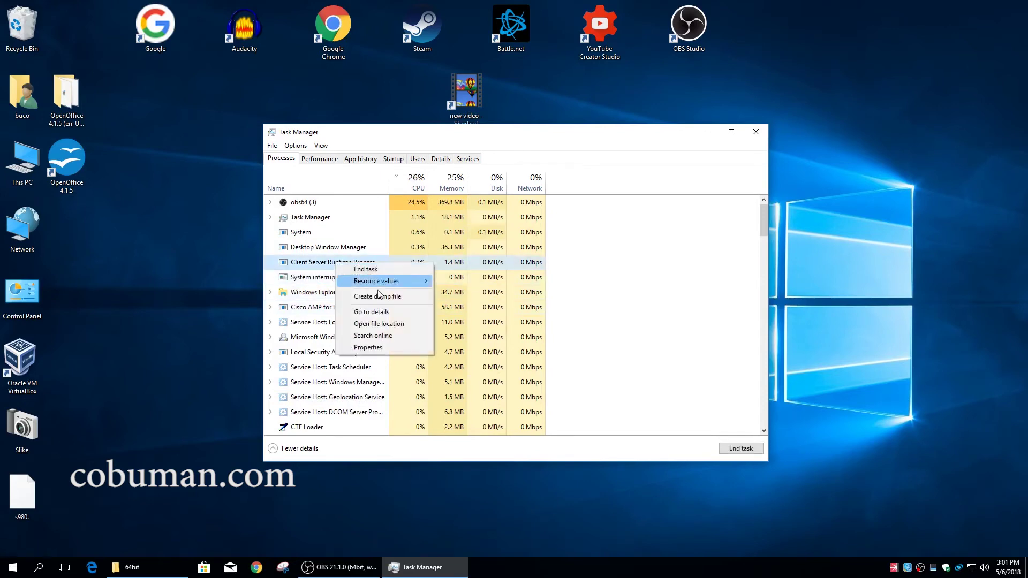
click(387, 324)
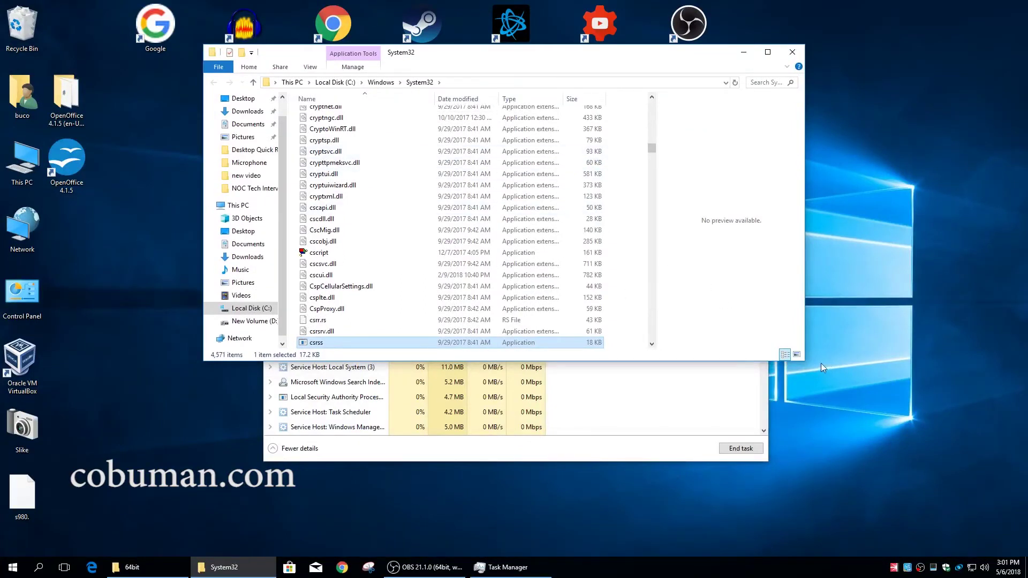
Step: Enlarge the System32 Explorer window to view csrss, then return to Task Manager
drag(804, 360, 878, 440)
drag(726, 161, 731, 164)
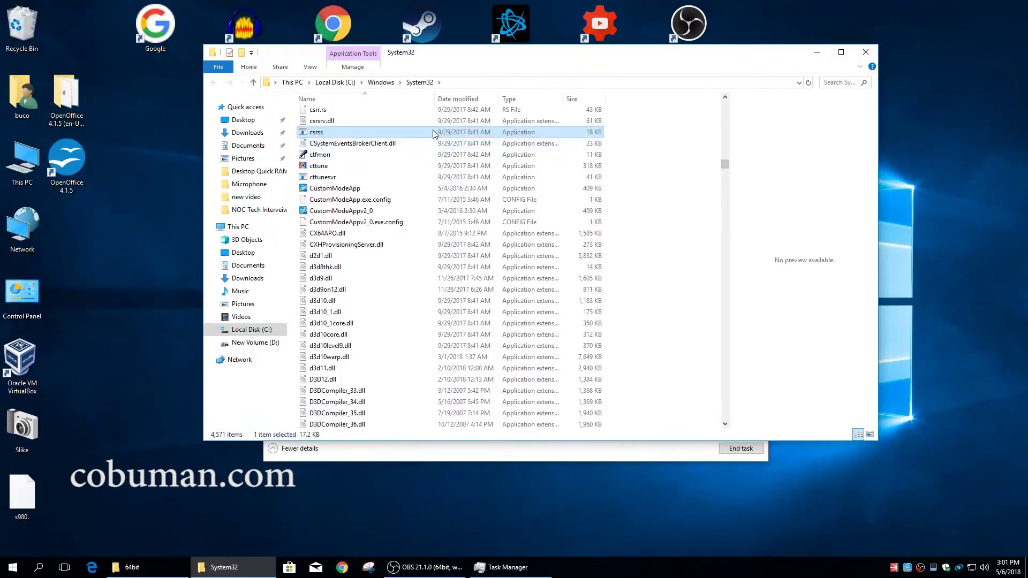
mouse_move(433, 137)
click(511, 567)
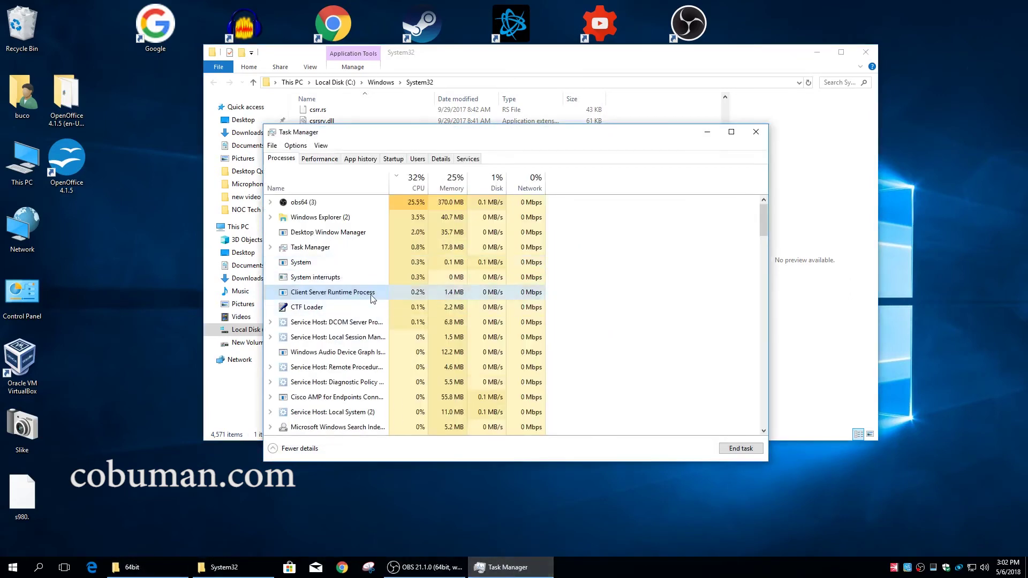
Step: Google 'client server runtime process' in Chrome, read the Windows NT 3.1 snippet, and close Chrome
click(341, 567)
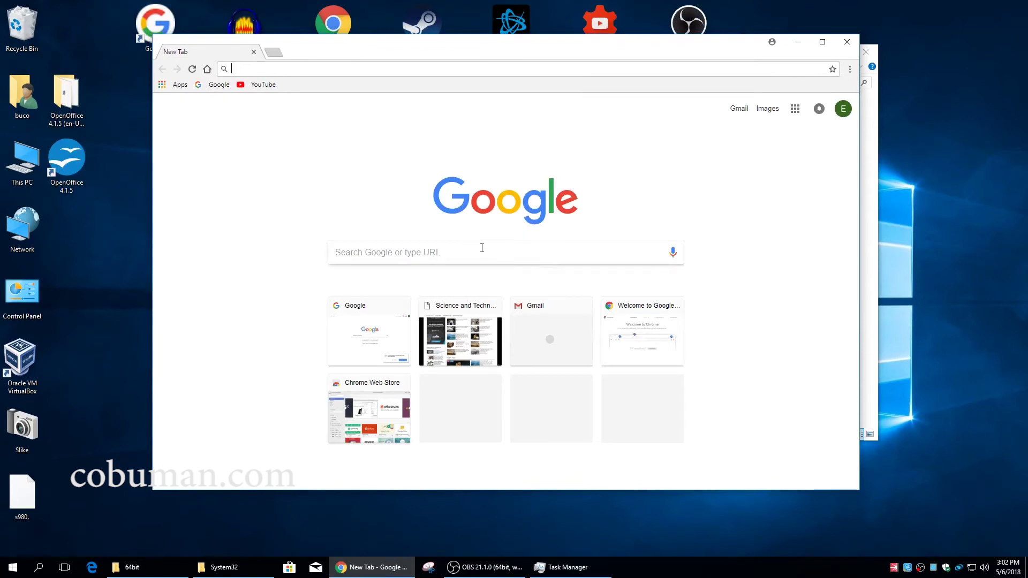
text(client)
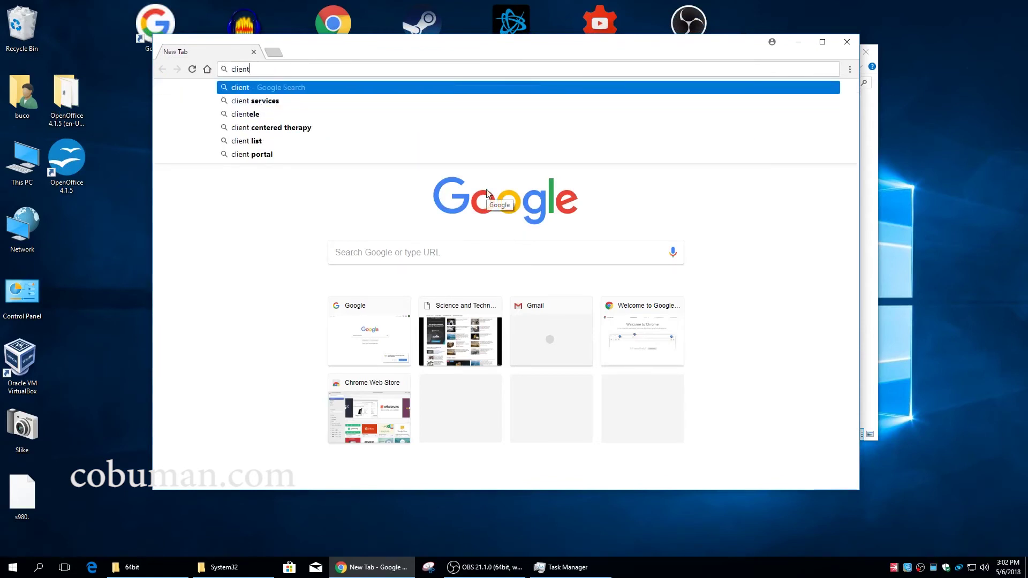
text(server )
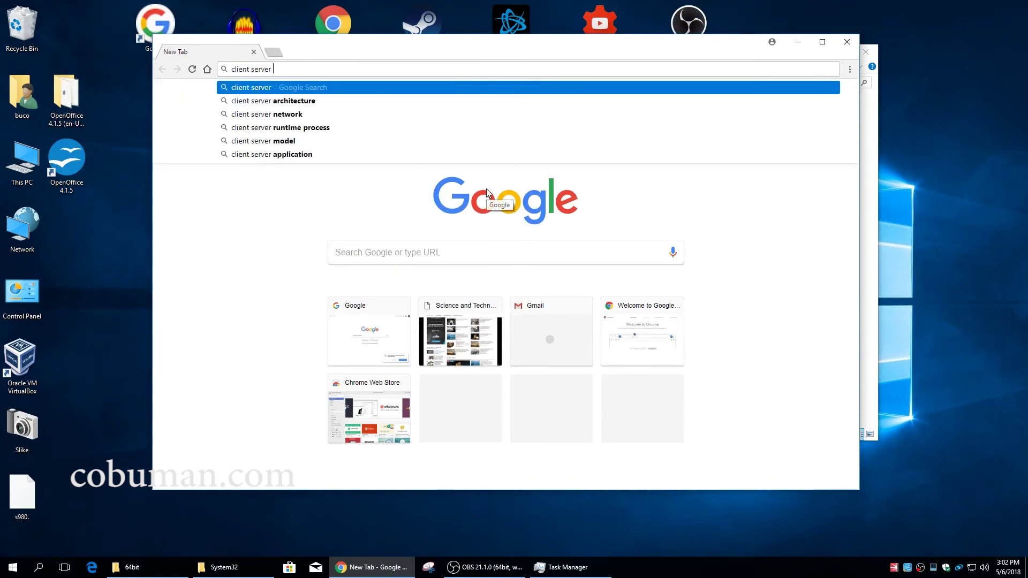
text(runt)
key(Return)
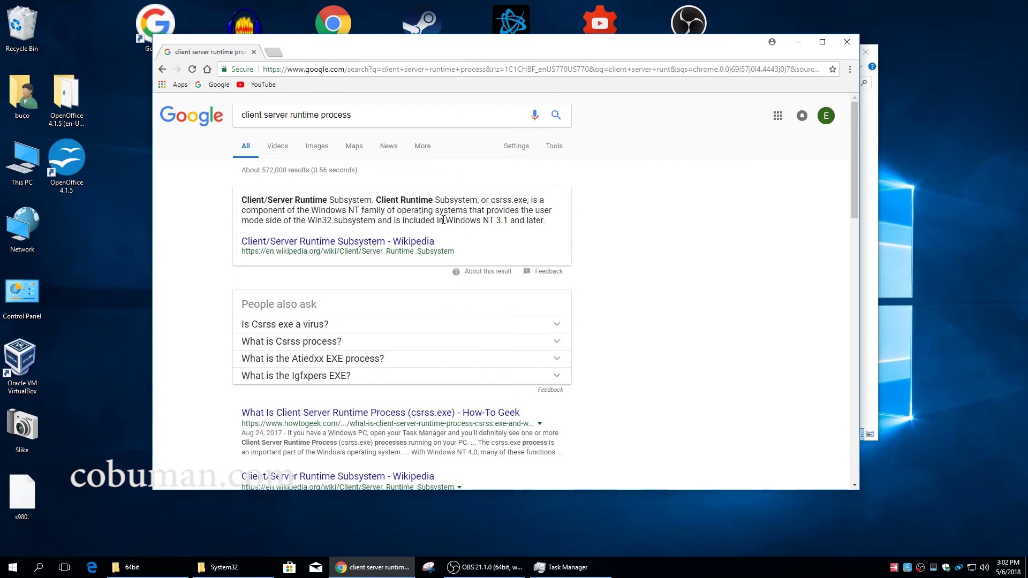
drag(443, 220, 507, 221)
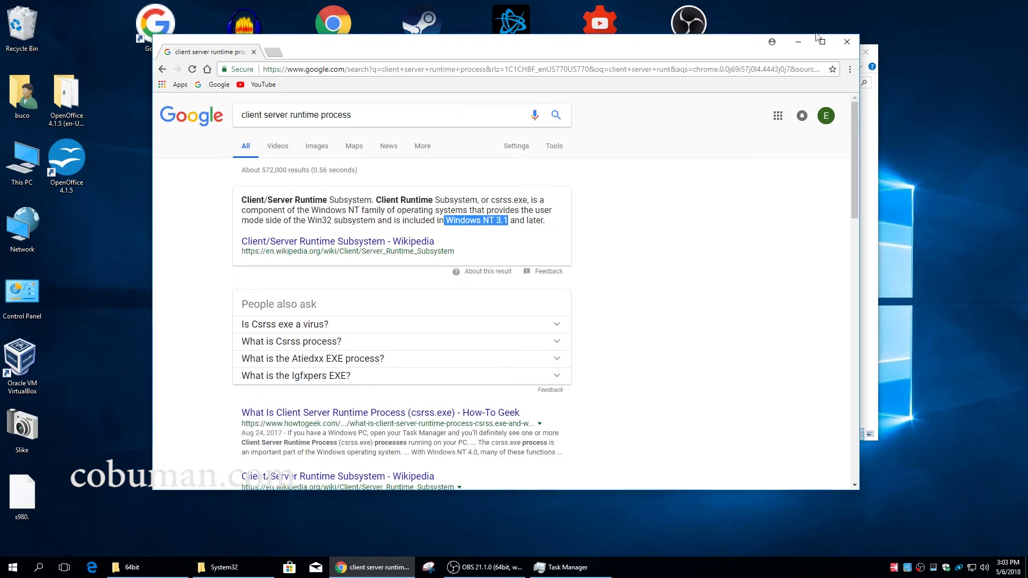
click(847, 41)
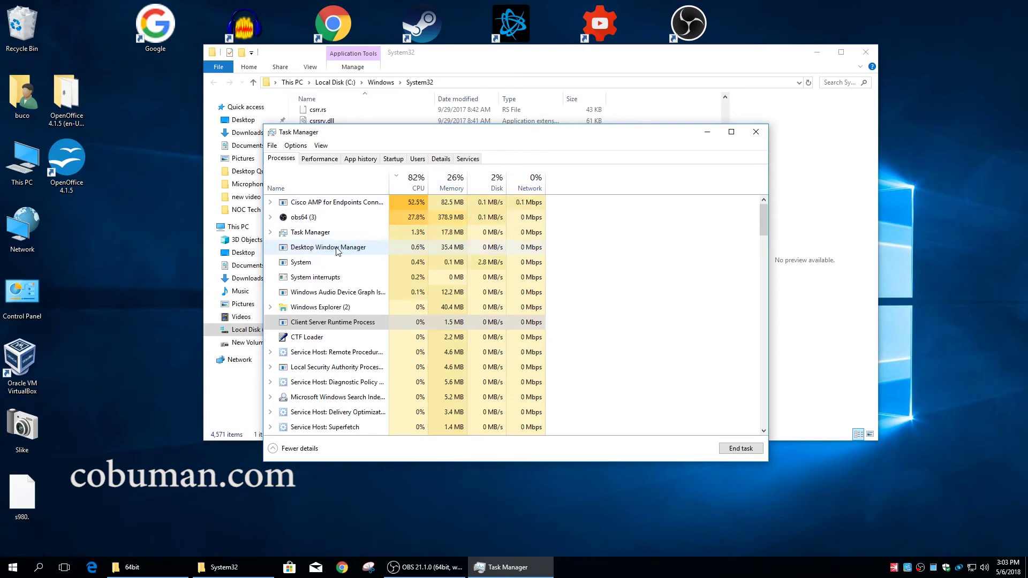
Step: Switch to the Services tab and select Print Spooler (Spooler), running as PID 2640
drag(539, 135, 544, 122)
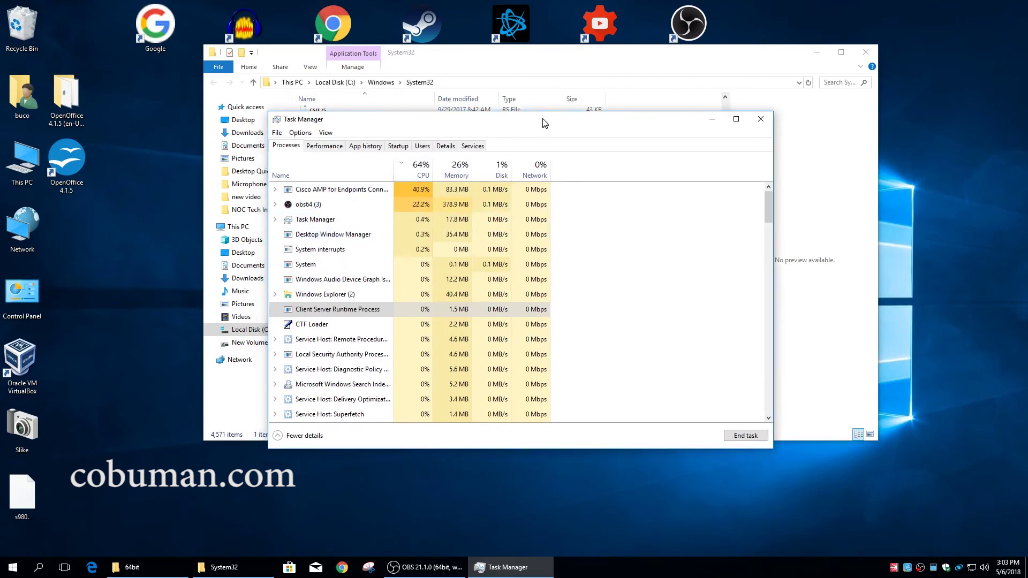
click(473, 146)
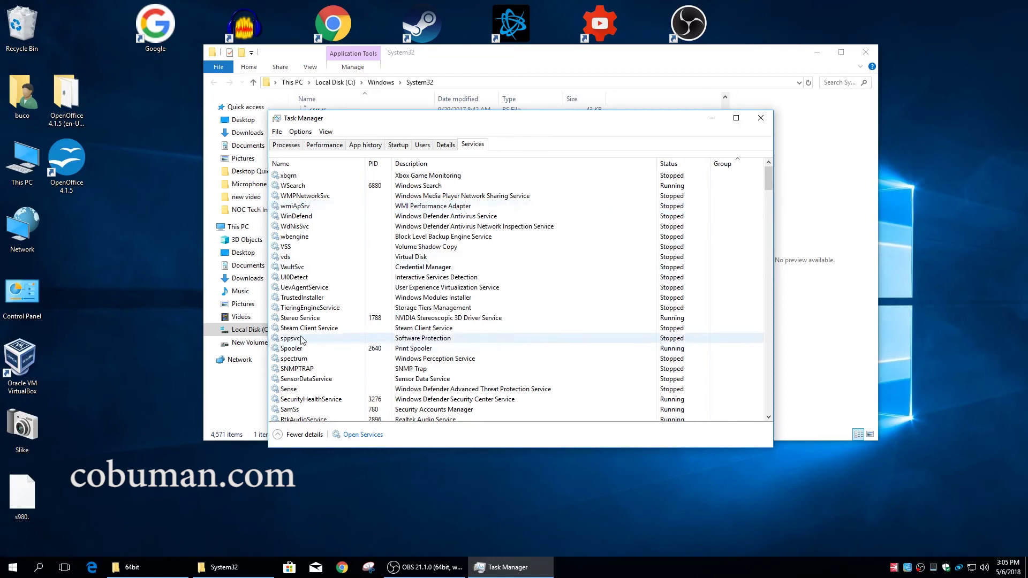
click(431, 349)
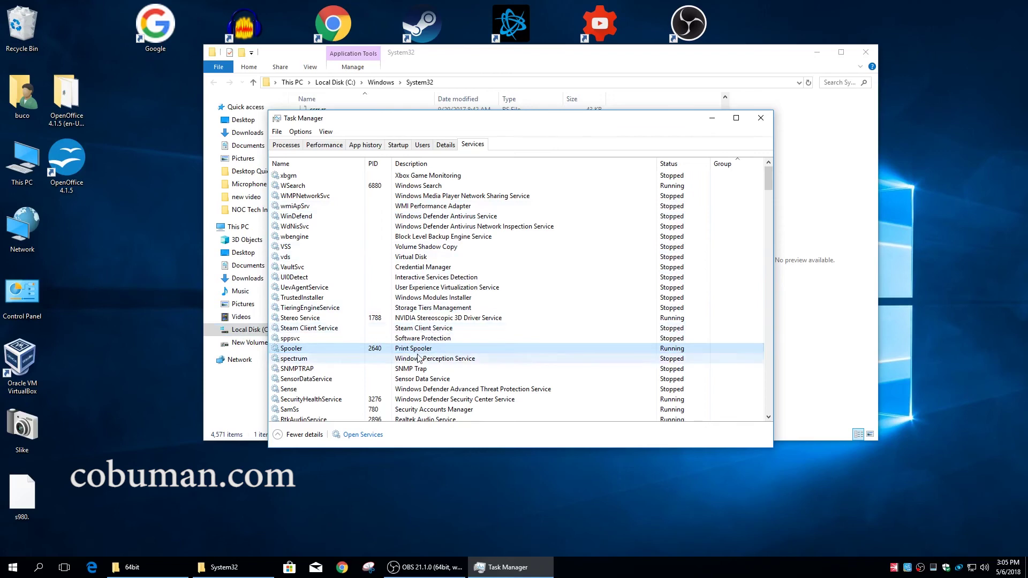
scroll(427, 351, down, 2)
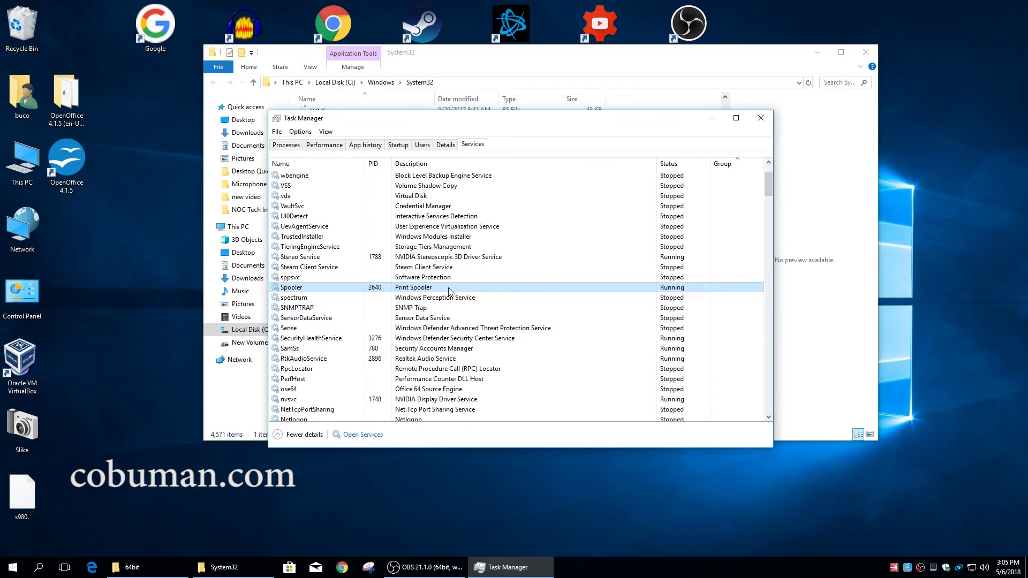
Step: Launch the Services console via Start search and place it beside Task Manager
click(47, 570)
text(servi)
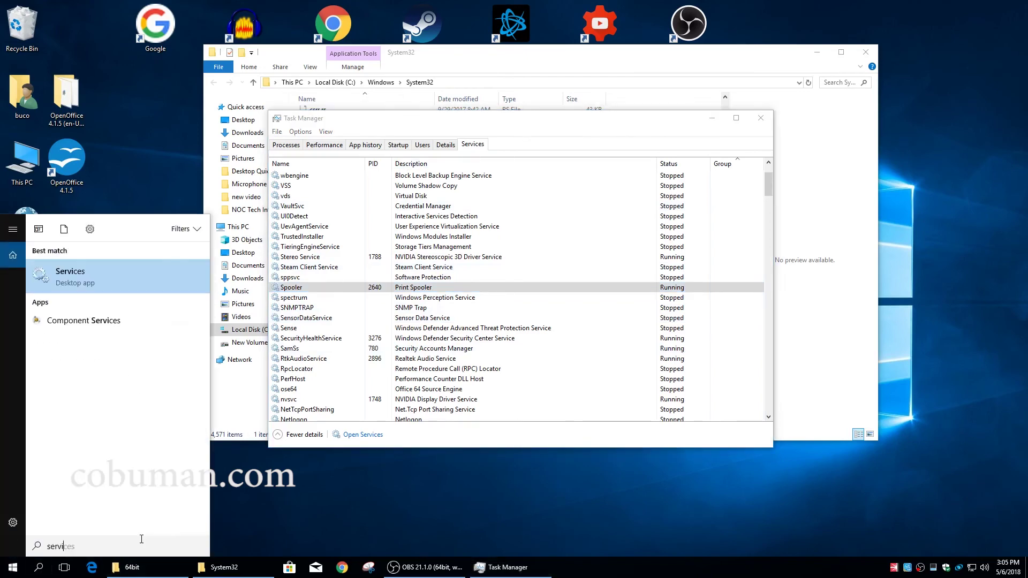
text(ces)
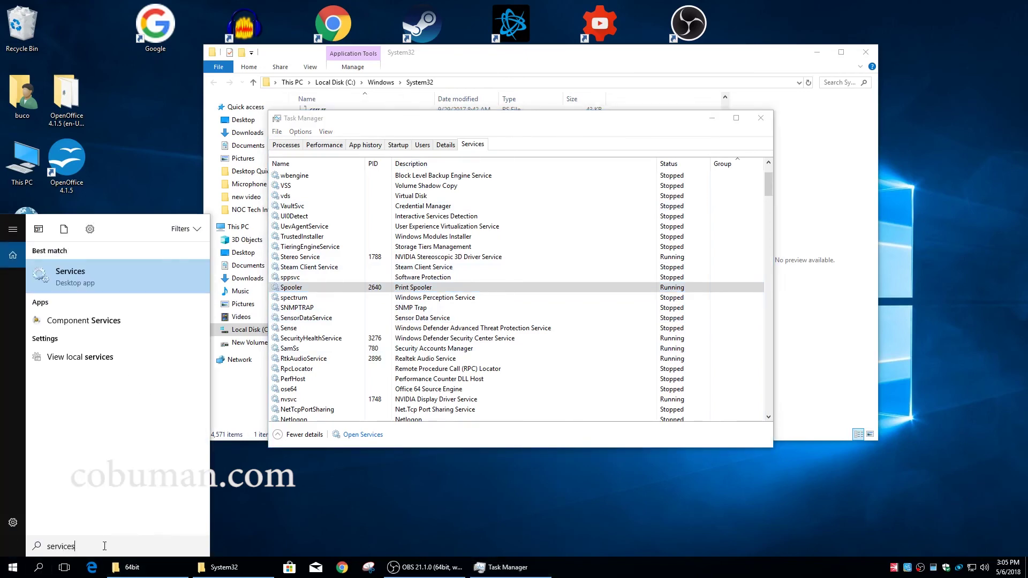
click(69, 272)
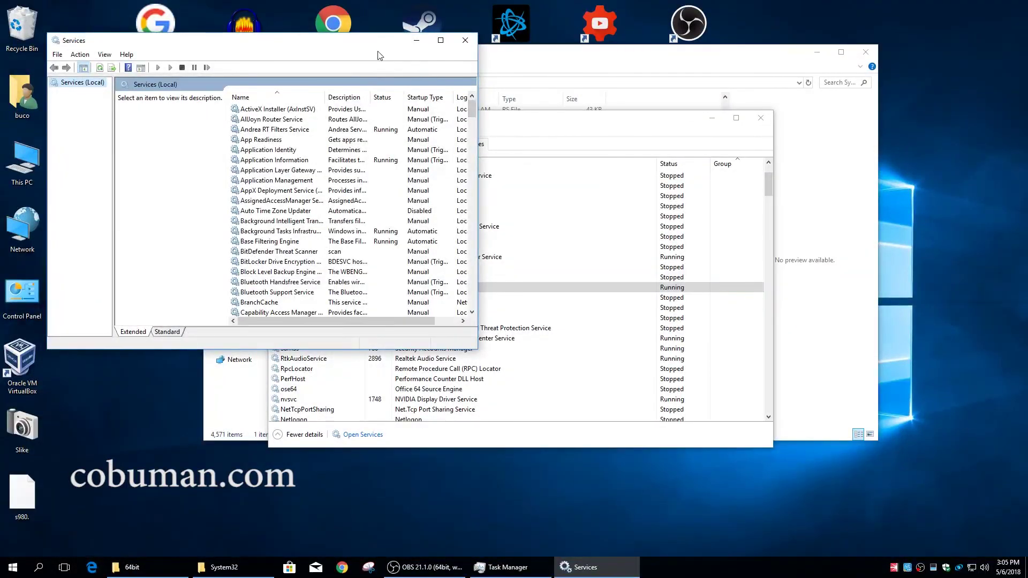
drag(380, 49, 855, 84)
Step: Find and select the Print Spooler service, shown Running with Automatic startup
click(755, 231)
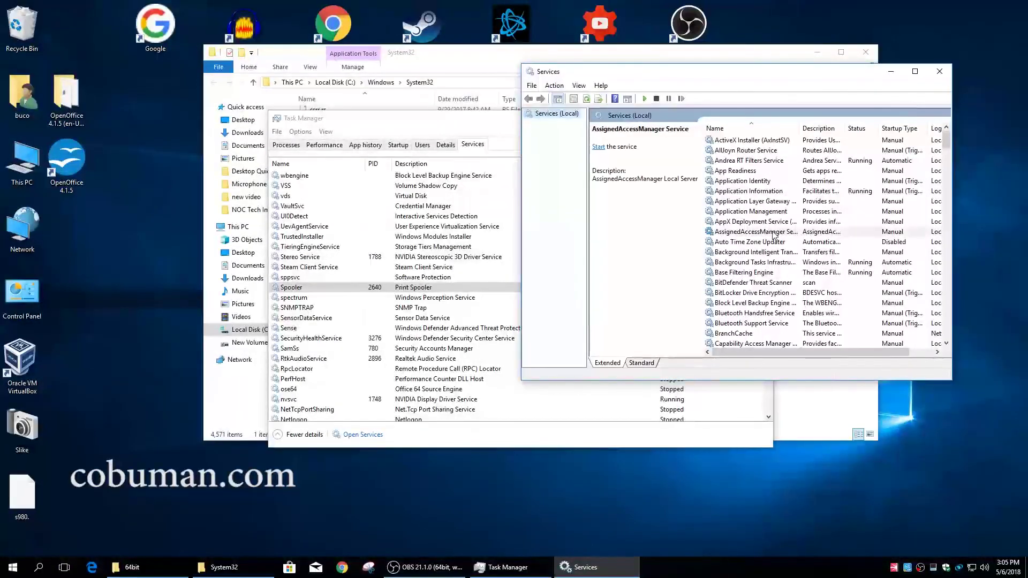
scroll(775, 241, down, 2)
scroll(774, 242, down, 1)
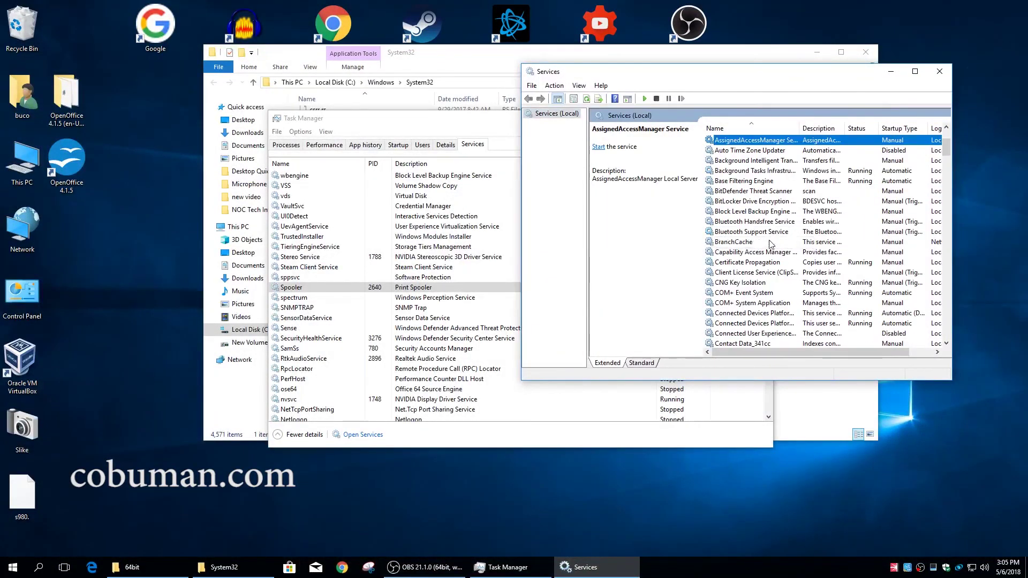
click(774, 242)
key(p)
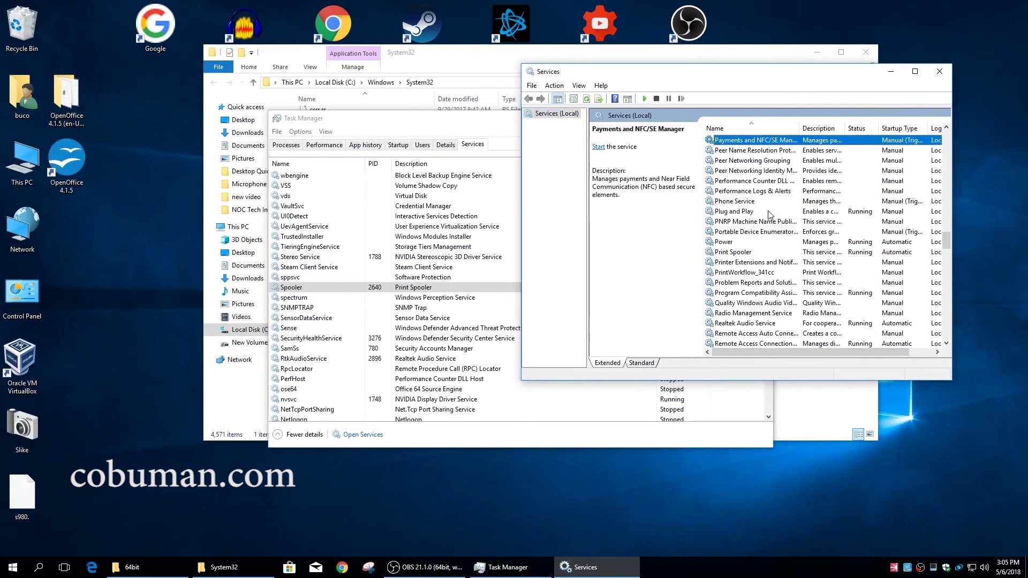
click(744, 253)
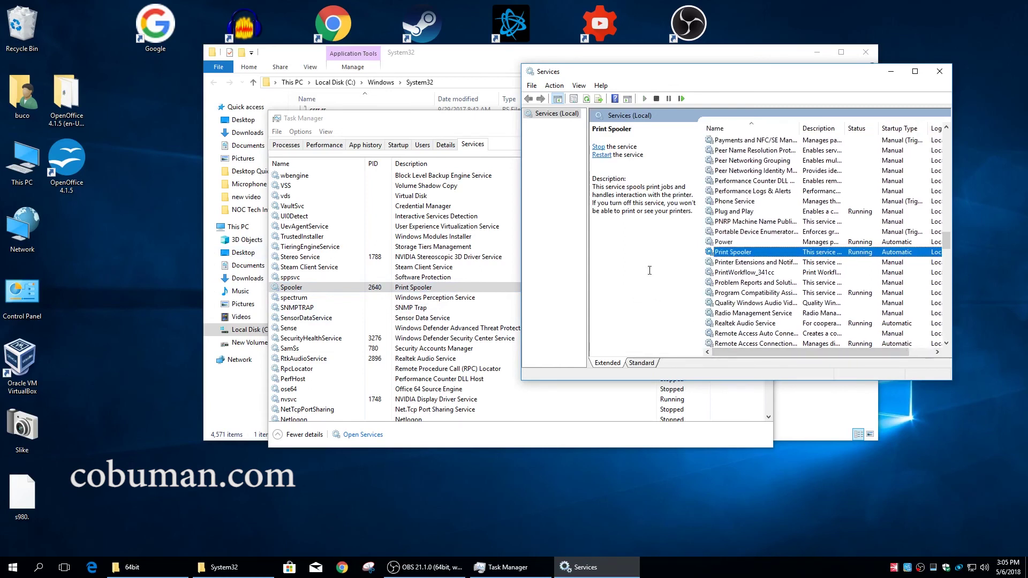
Step: Stop the Print Spooler service and apply a Disabled startup type
double_click(748, 254)
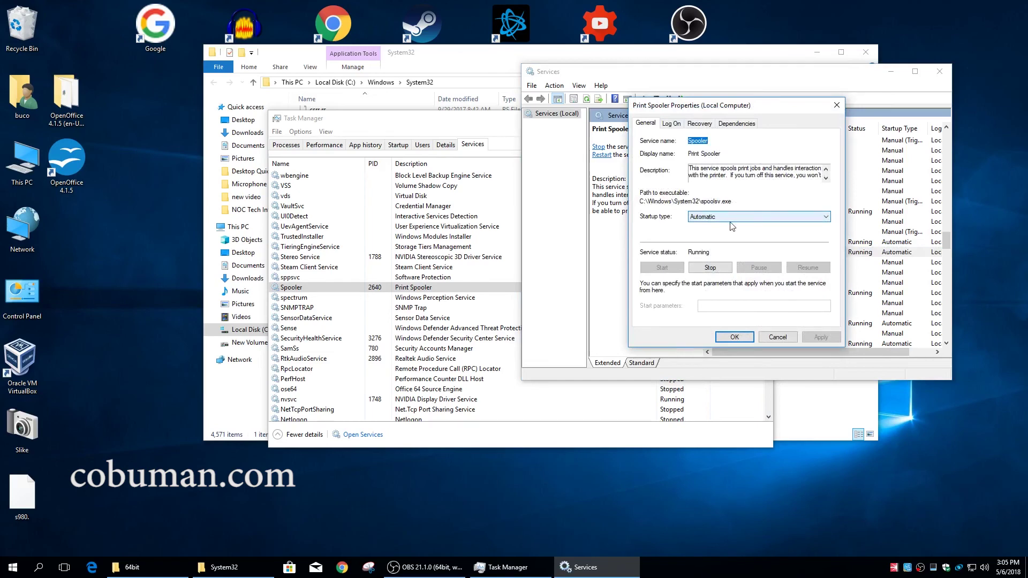
click(711, 268)
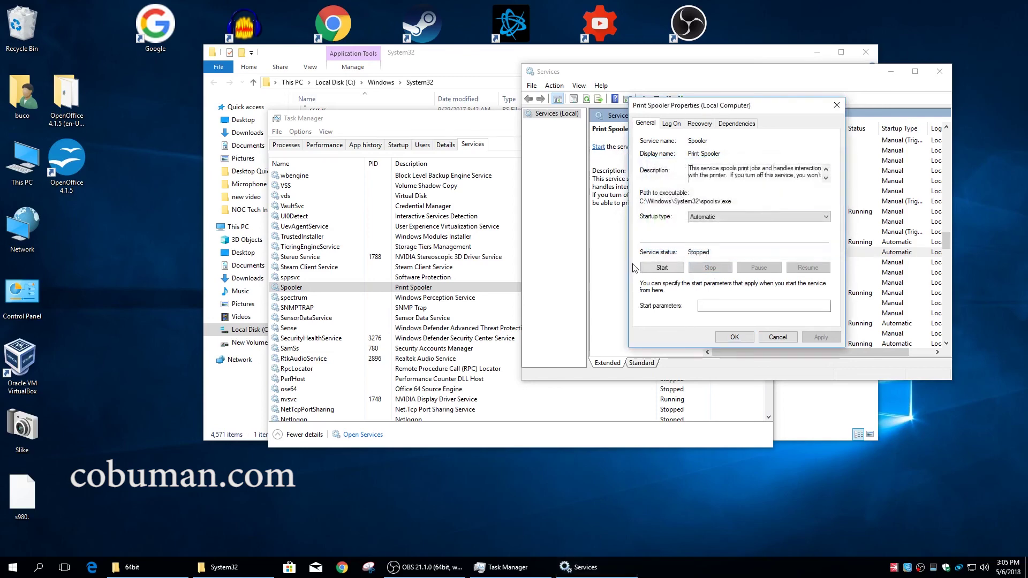
click(724, 217)
click(701, 248)
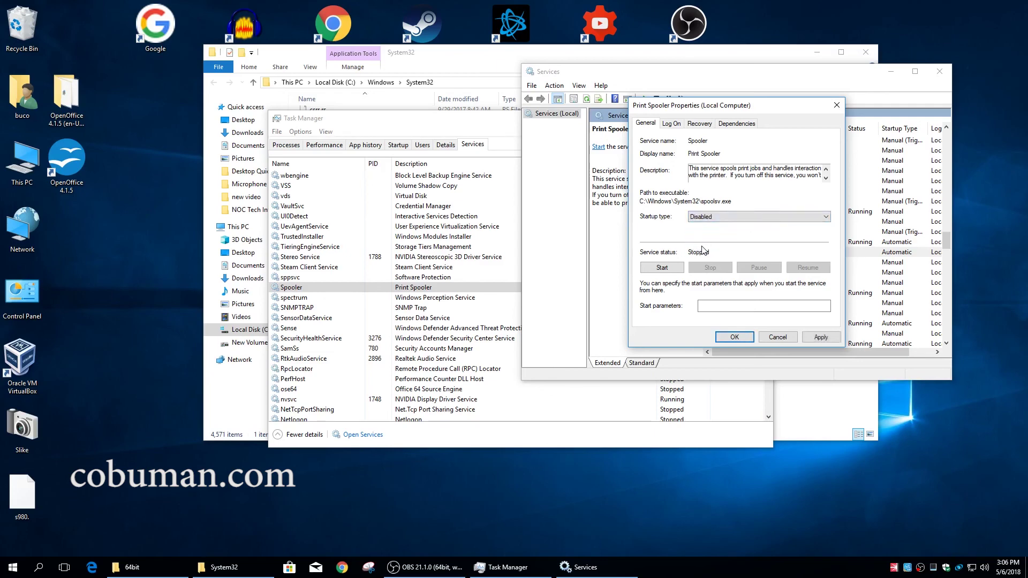
click(818, 337)
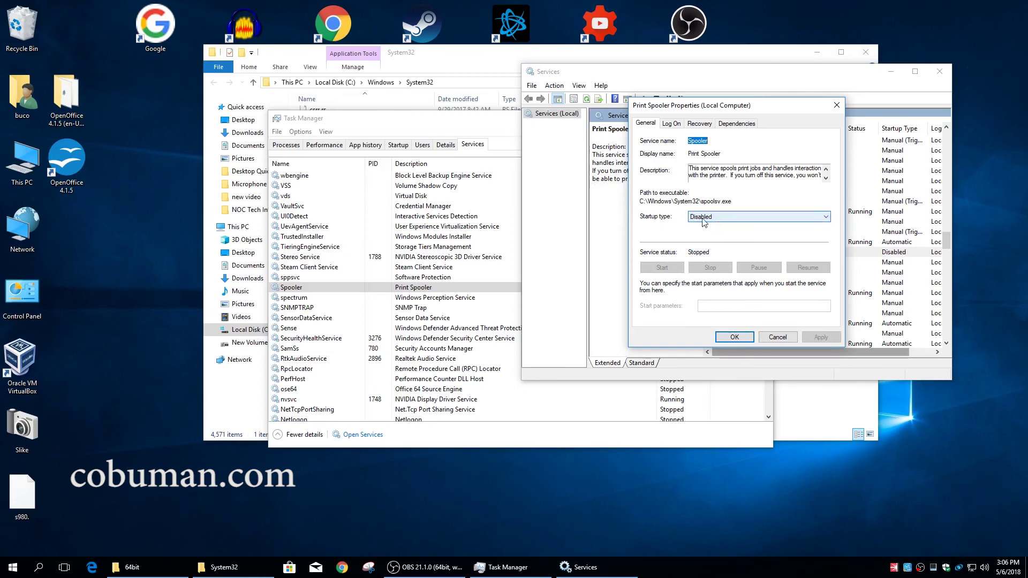
Step: Restore Print Spooler to Automatic startup, confirm, and start the service again
click(715, 218)
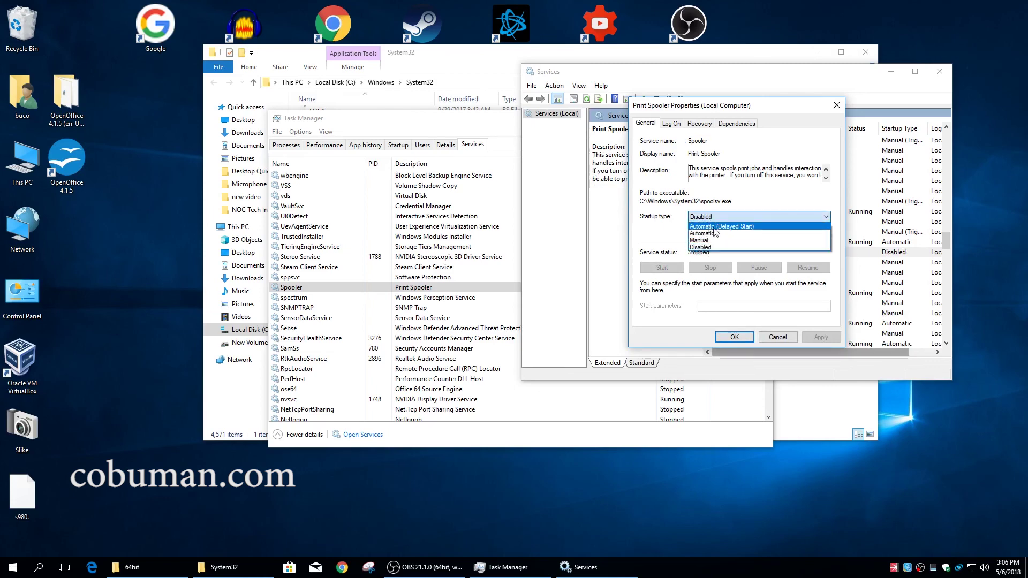
click(702, 233)
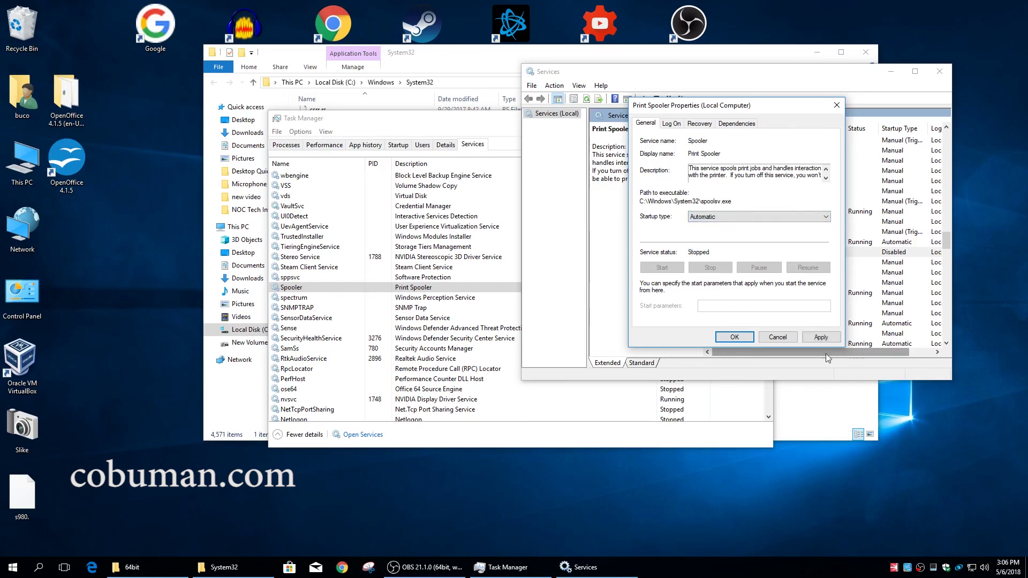
click(821, 337)
click(731, 337)
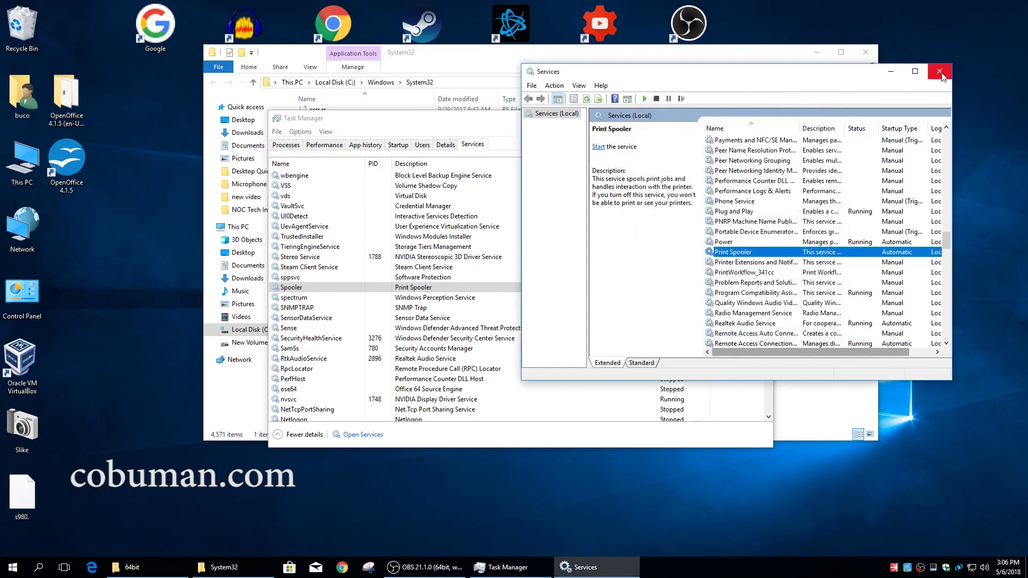
click(597, 147)
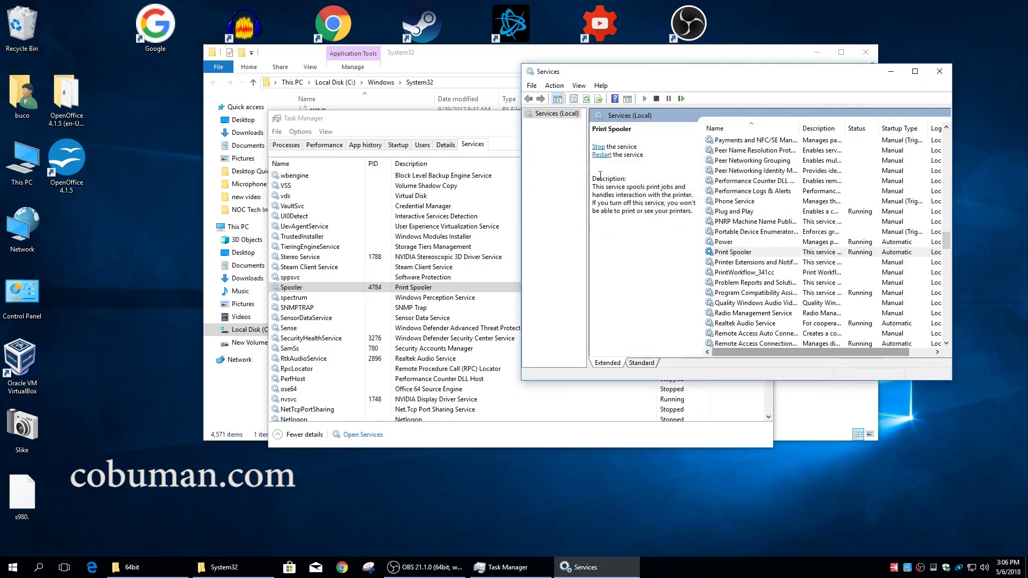
Step: Close Services, select TrustedInstaller and UI0Detect, and reposition Task Manager lower
click(940, 71)
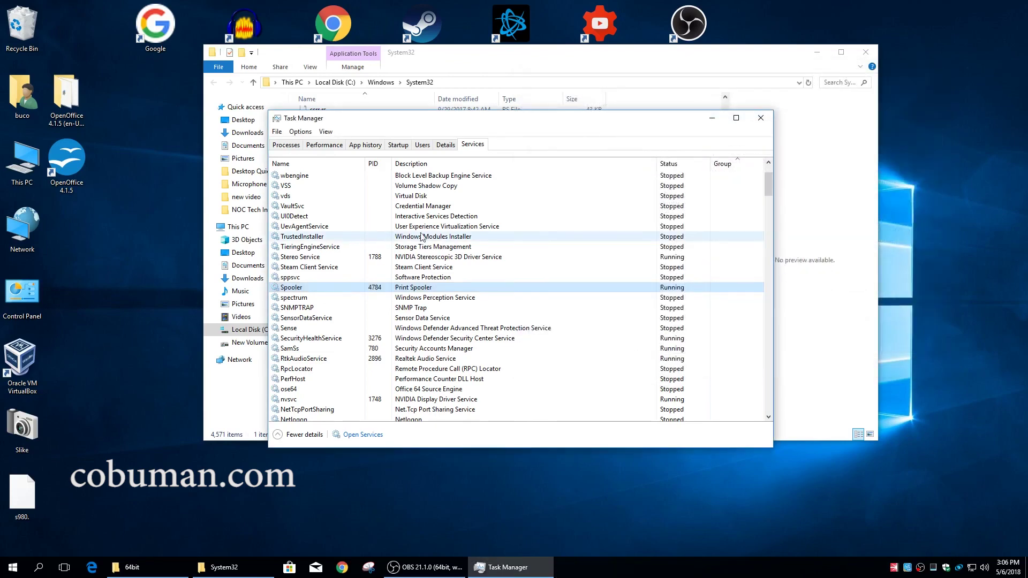
click(452, 239)
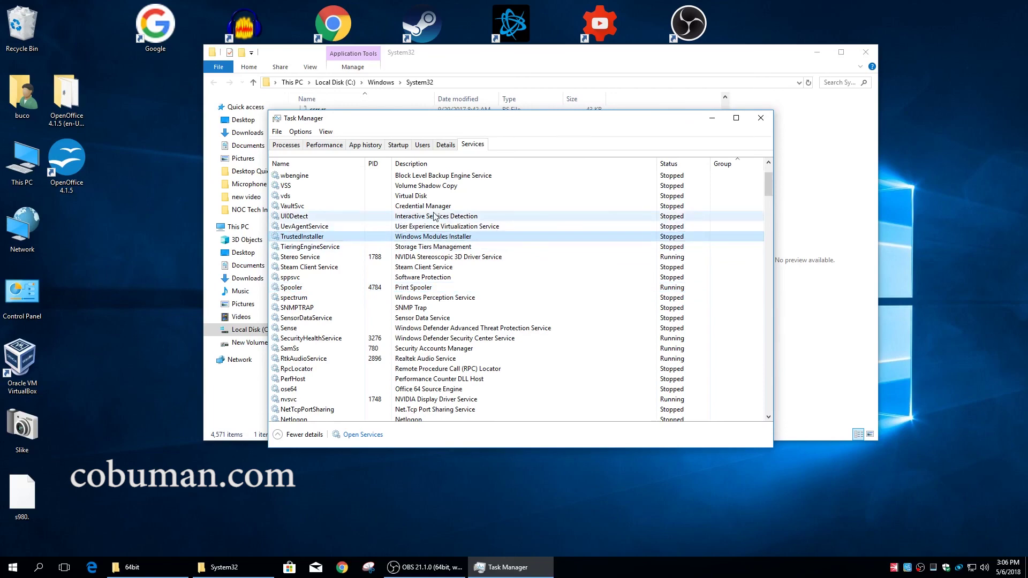
click(433, 217)
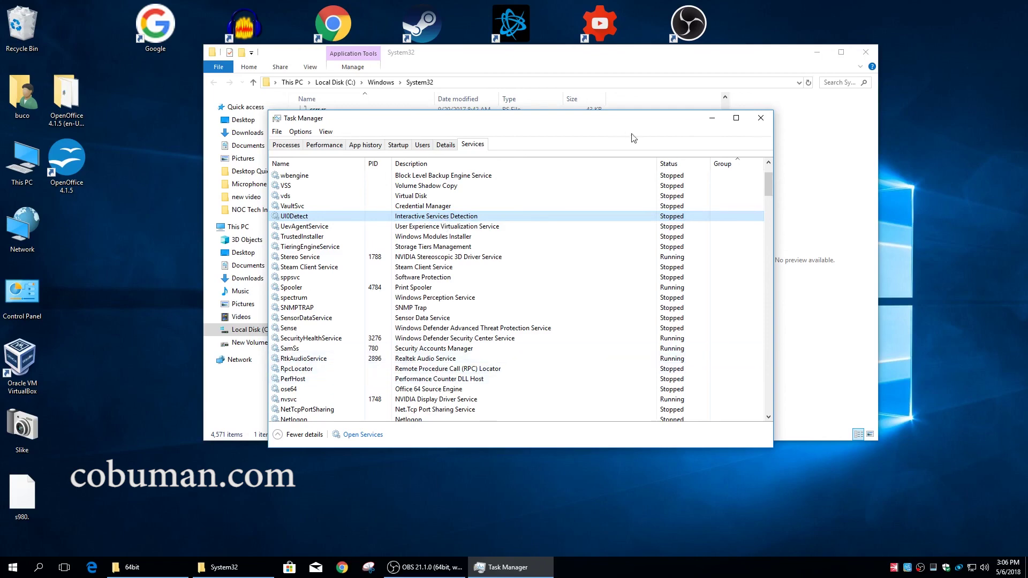
drag(621, 121, 720, 181)
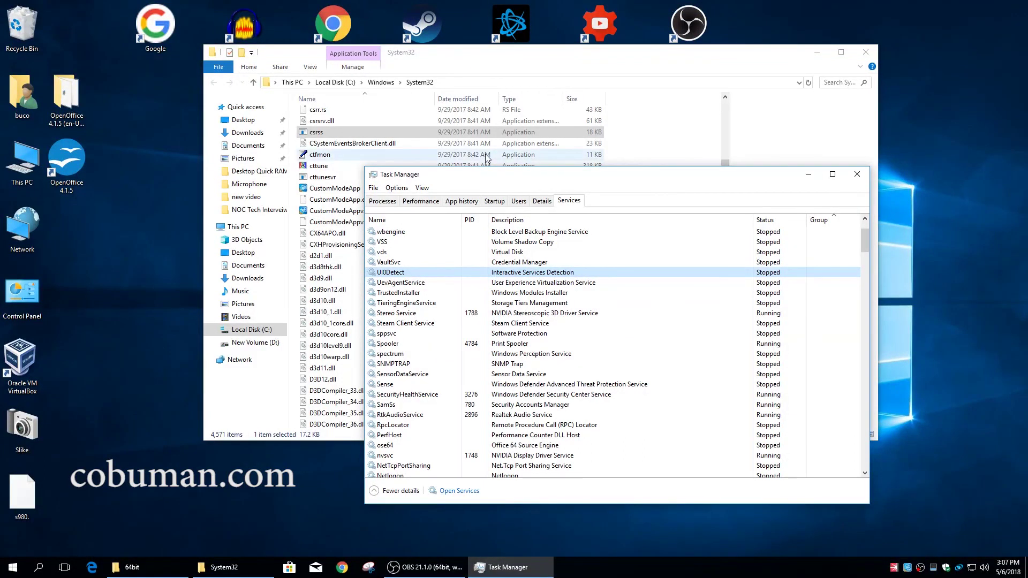
drag(606, 177, 580, 177)
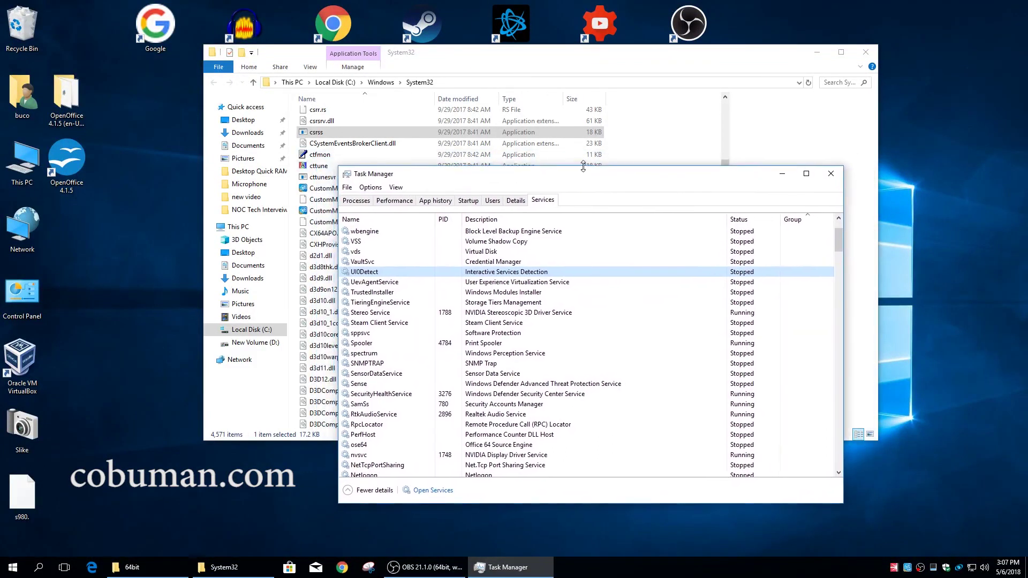